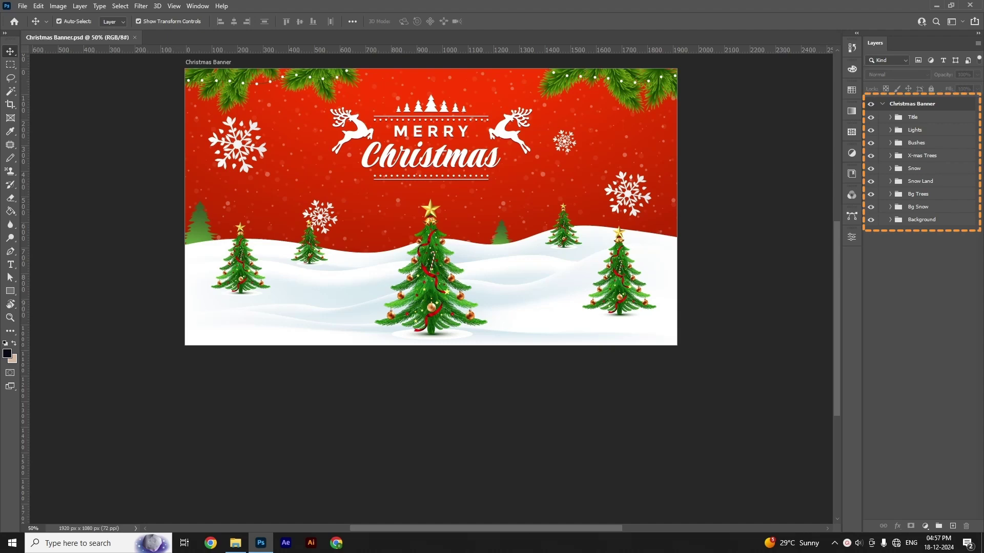
{"action": "mouse_move", "coordinate": [871, 119]}
{"action": "left_mouse_down"}
{"action": "mouse_move", "coordinate": [871, 226]}
{"action": "mouse_move", "coordinate": [871, 116]}
{"action": "left_mouse_up"}
{"action": "left_click", "coordinate": [871, 219]}
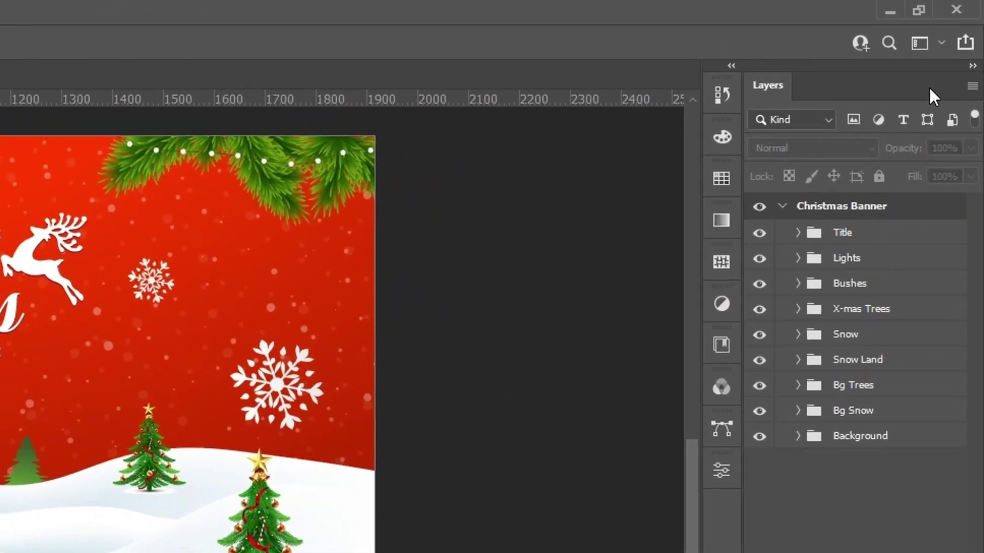
{"action": "left_click", "coordinate": [940, 44]}
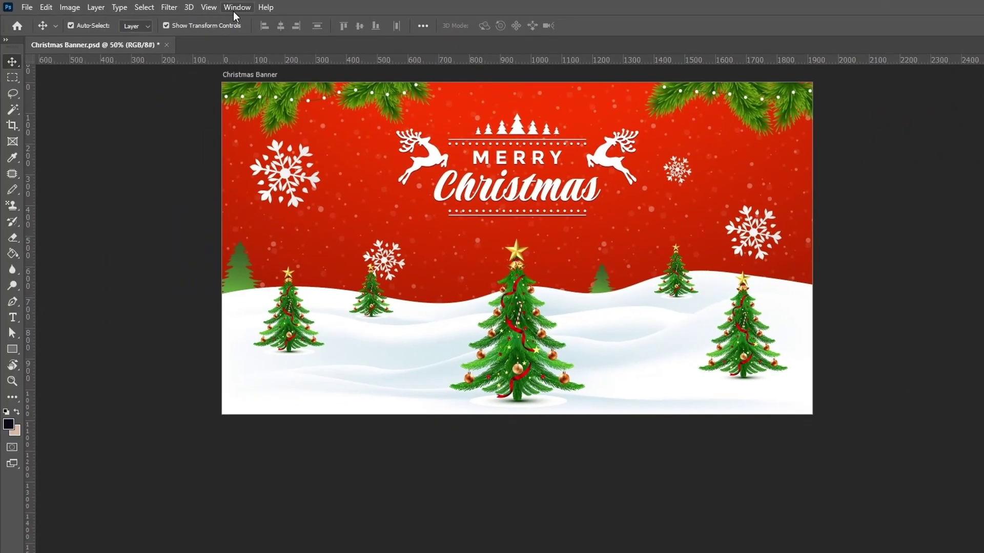
Show the Timeline, create a video timeline for the banner, and enlarge the timeline area.
{"action": "left_click", "coordinate": [236, 8]}
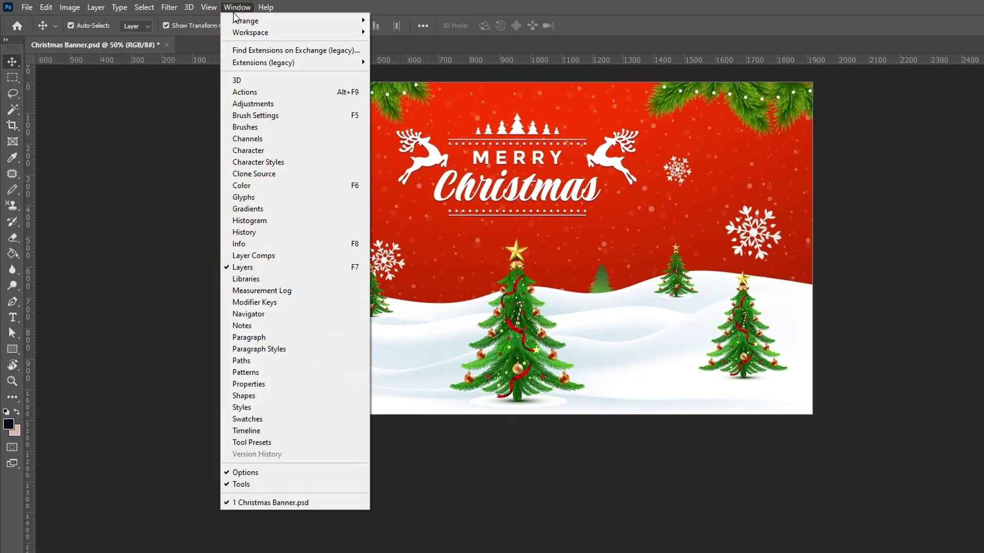
{"action": "left_click", "coordinate": [336, 430]}
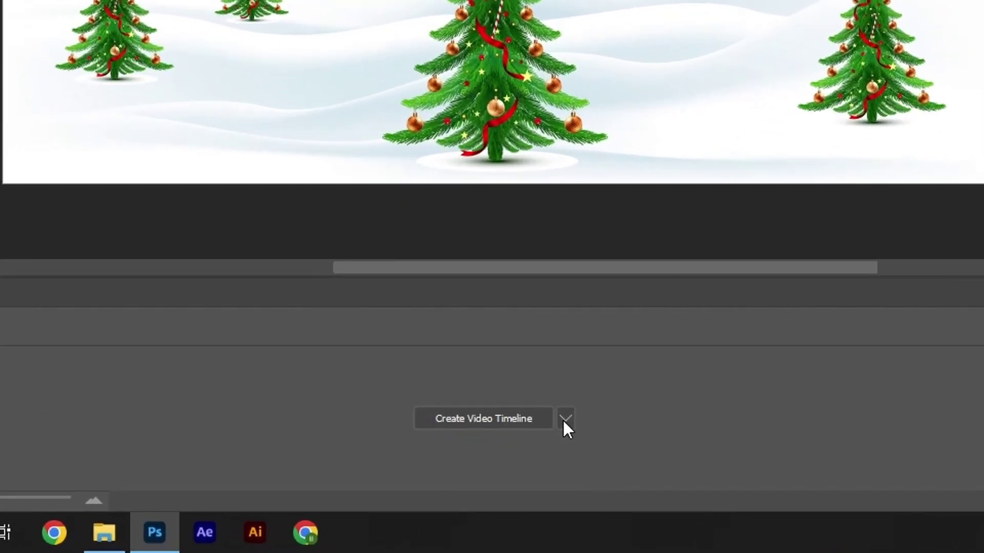
{"action": "left_click", "coordinate": [468, 488]}
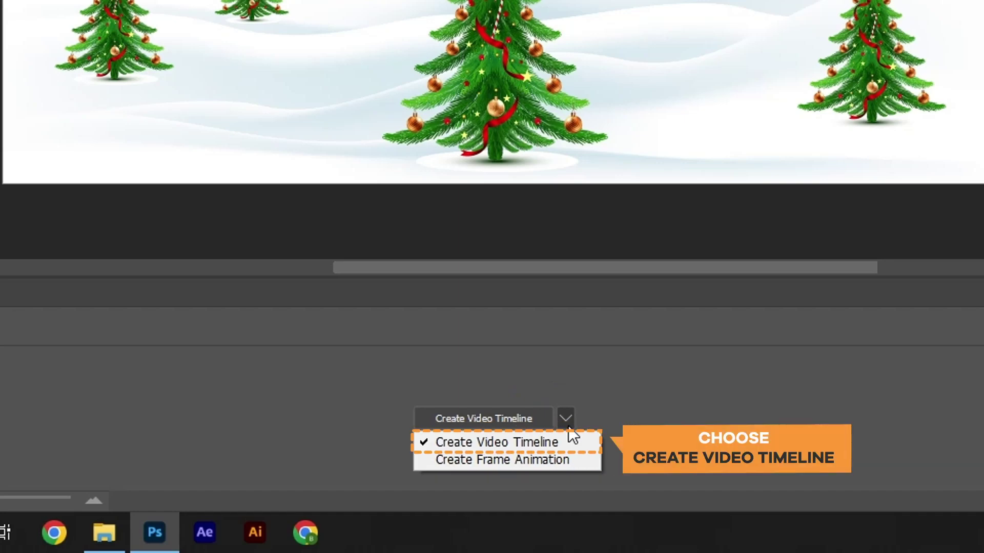
{"action": "left_click", "coordinate": [520, 441]}
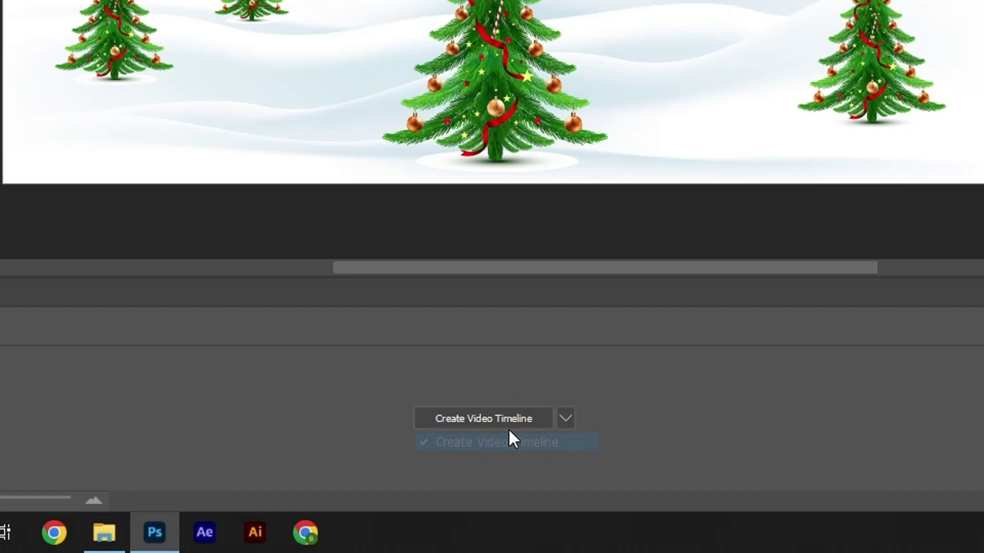
{"action": "left_click", "coordinate": [487, 420]}
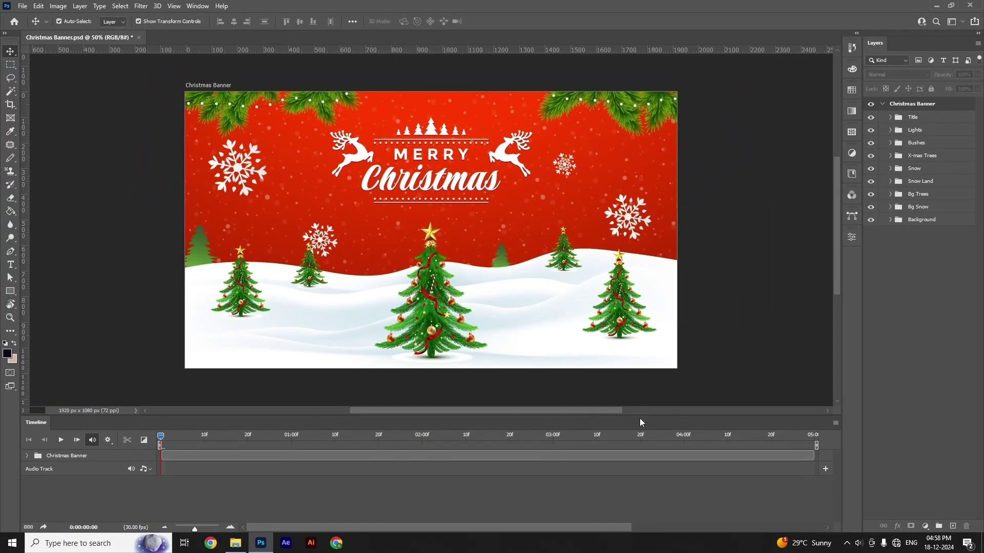
{"action": "left_click_drag", "start_coordinate": [641, 413], "coordinate": [646, 378]}
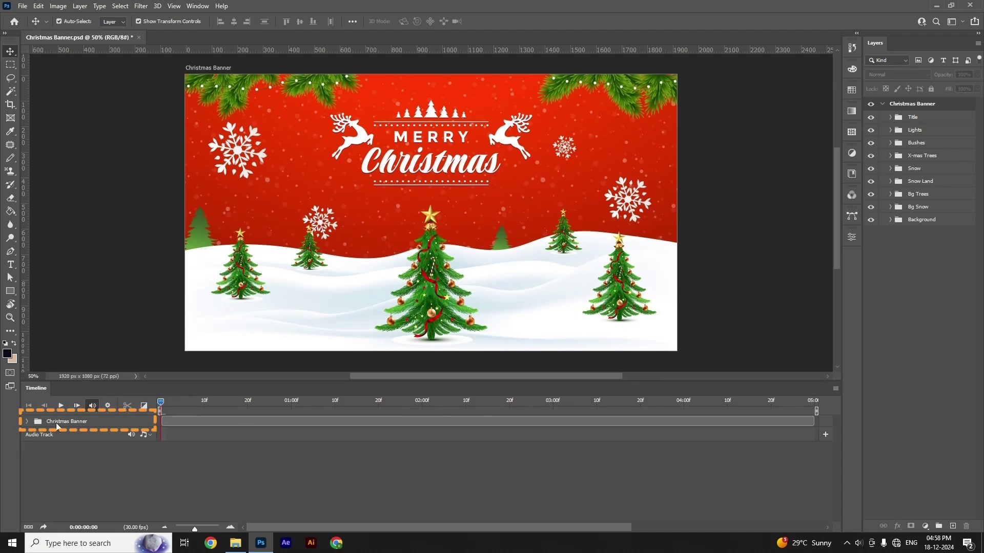
Expand the Christmas Banner and X-mas Trees groups in the timeline, select Tree-1, and convert it to a smart object.
{"action": "left_click", "coordinate": [27, 421]}
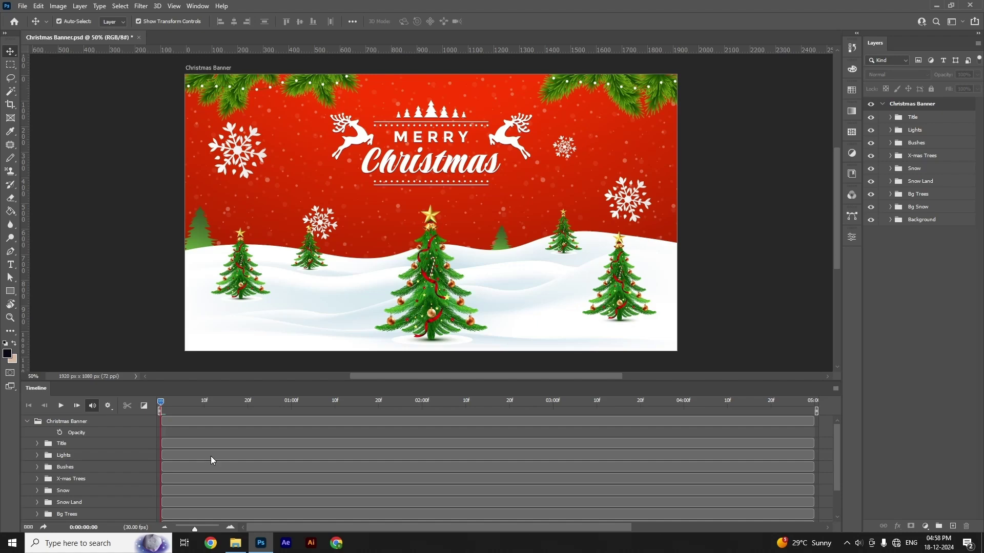
{"action": "left_click", "coordinate": [38, 478]}
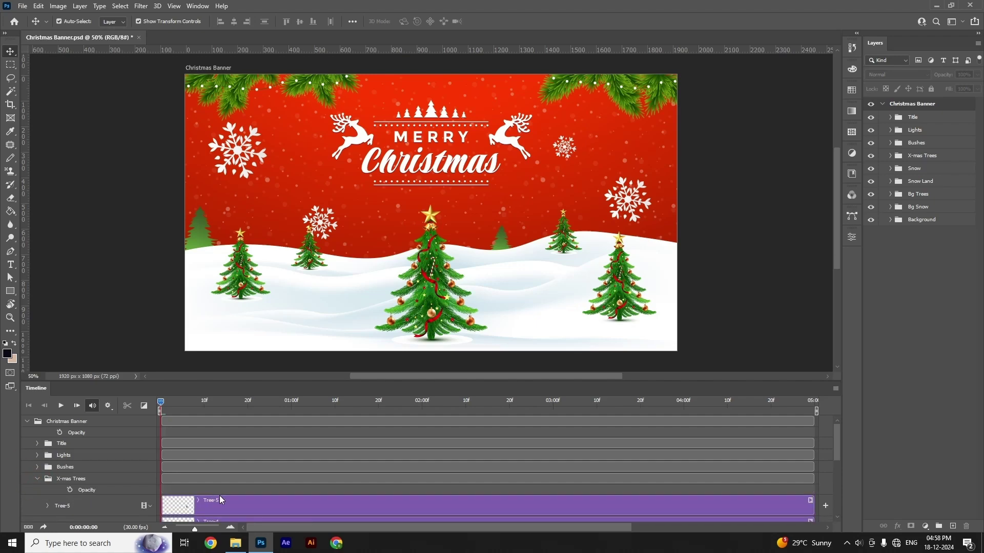
{"action": "scroll", "coordinate": [257, 499], "scroll_direction": "down", "scroll_amount": 5}
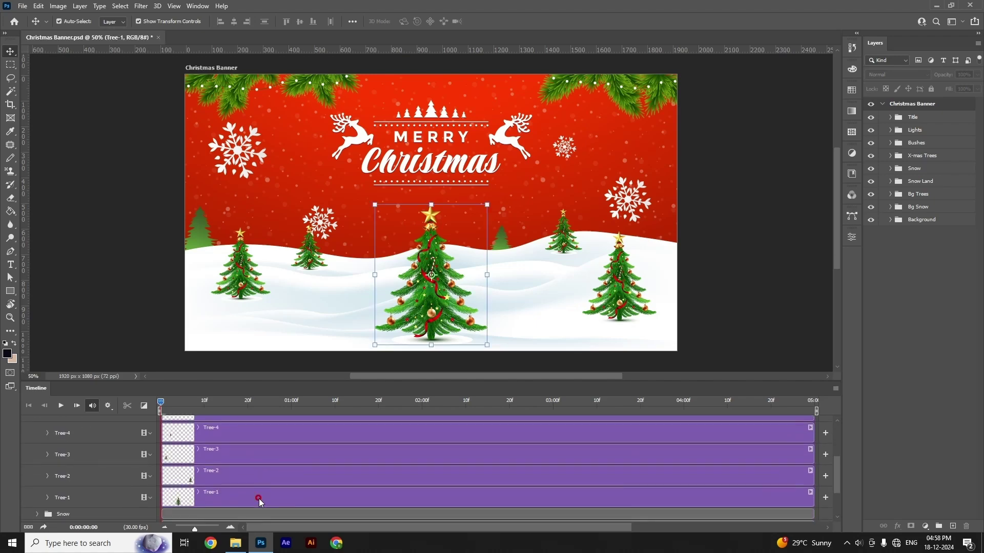
{"action": "left_click", "coordinate": [259, 499]}
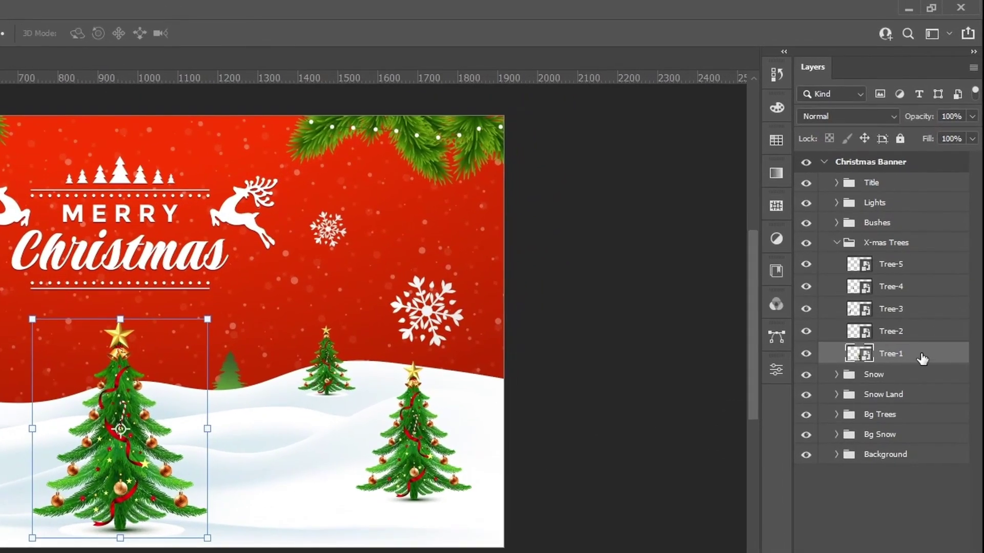
{"action": "right_click", "coordinate": [920, 359]}
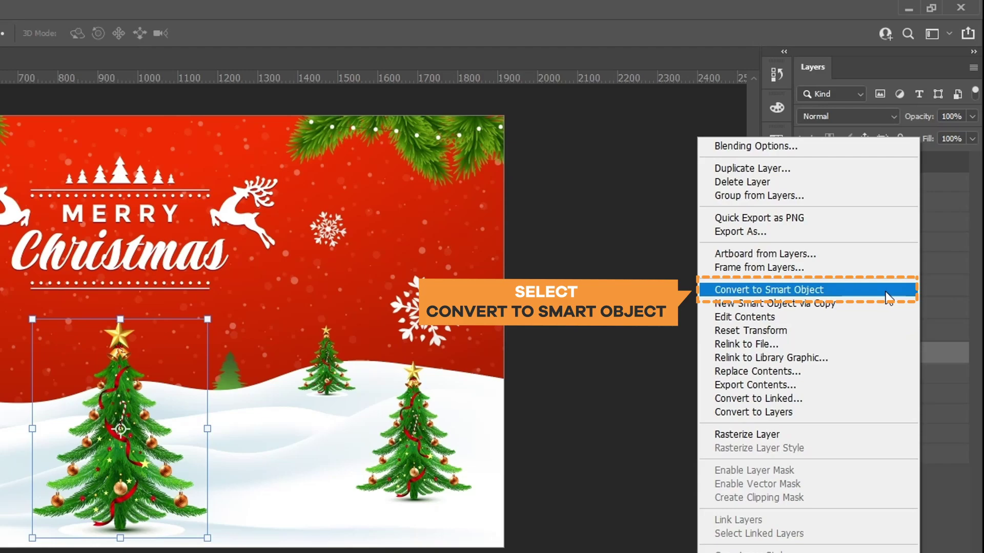
{"action": "left_click", "coordinate": [678, 387]}
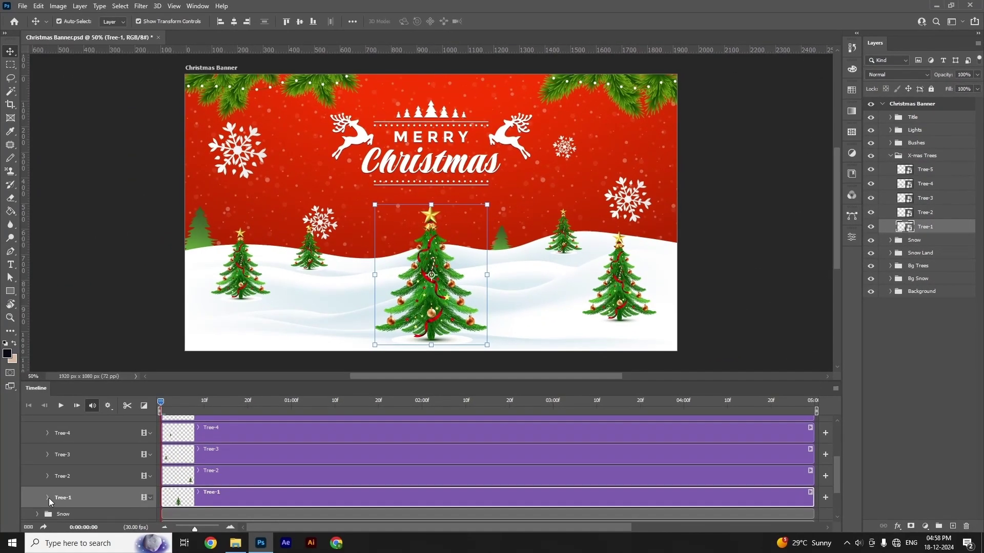
Expand the Tree-1 track and enable Transform keyframe animation at the first frame of the timeline.
{"action": "left_click", "coordinate": [47, 498]}
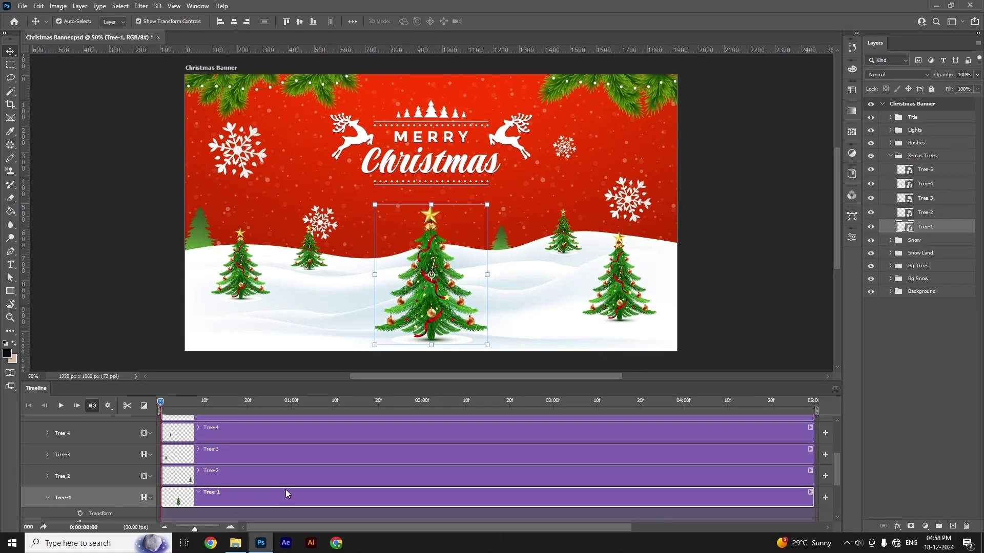
{"action": "scroll", "coordinate": [285, 493], "scroll_direction": "down", "scroll_amount": 2}
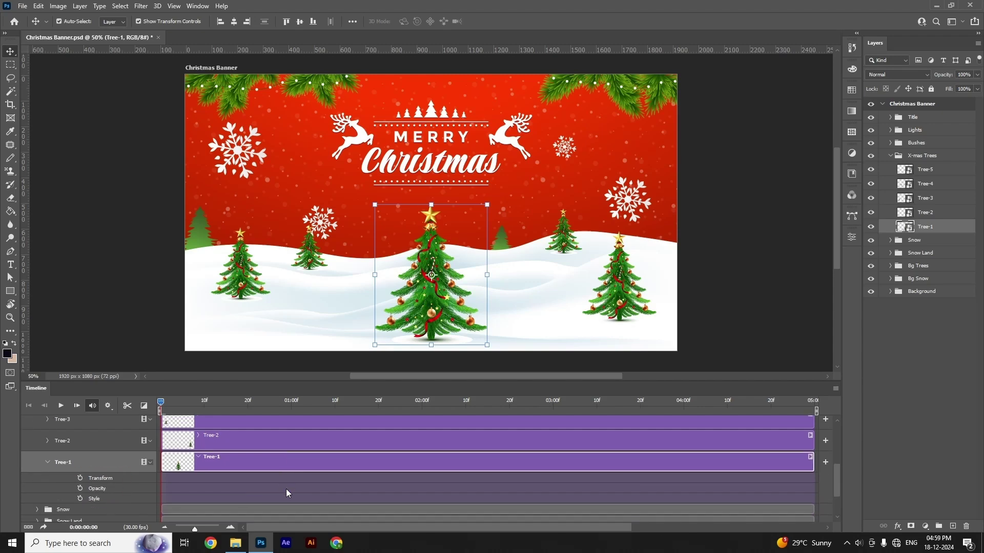
{"action": "left_click", "coordinate": [80, 479]}
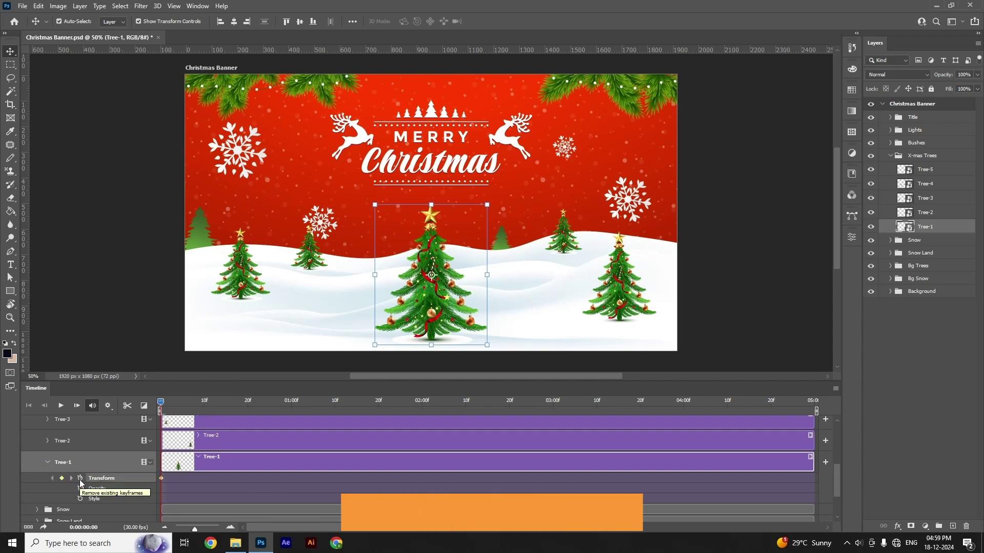
At the first frame, scale Tree-1 proportionally to 1% from its bottom-center reference point and apply the transform.
{"action": "key", "text": "ctrl+t"}
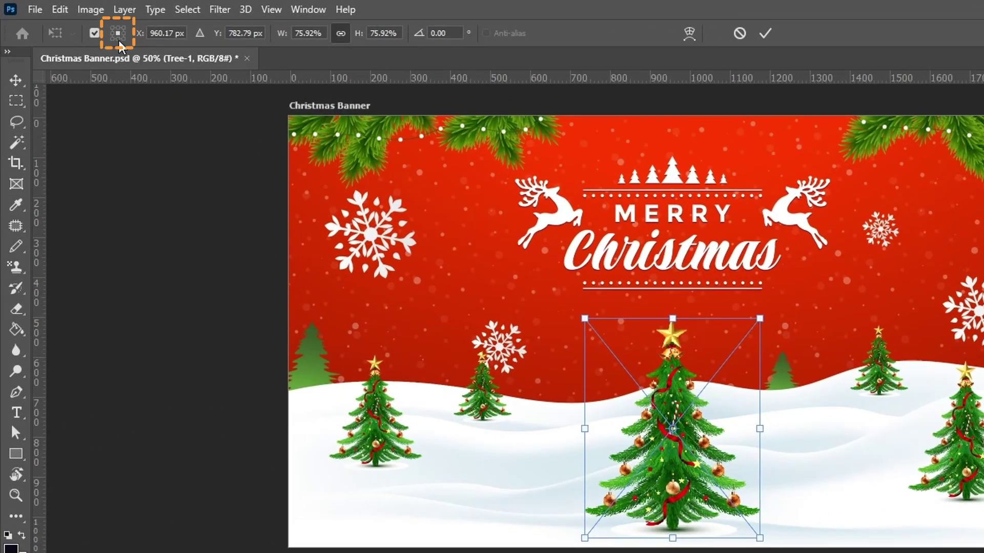
{"action": "left_click", "coordinate": [95, 31]}
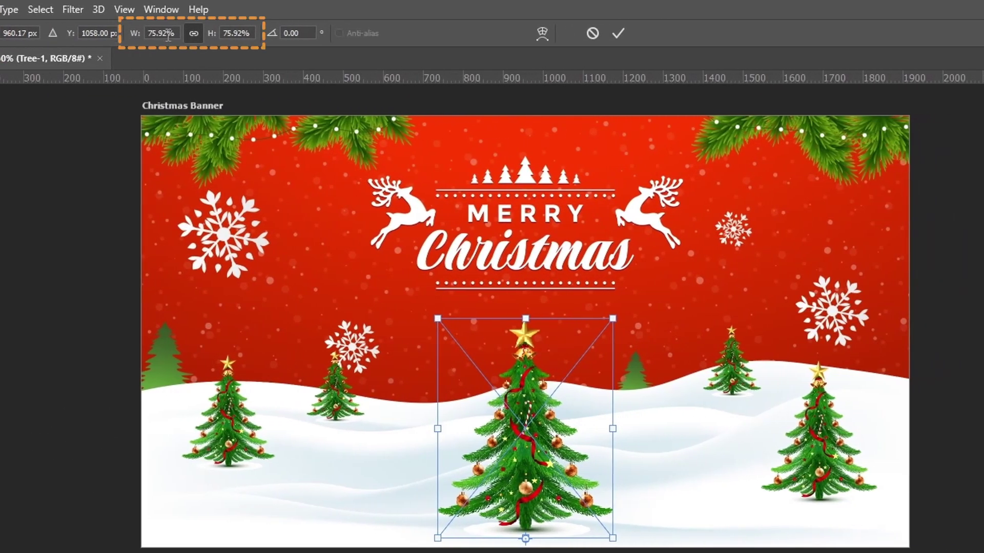
{"action": "left_click", "coordinate": [178, 33]}
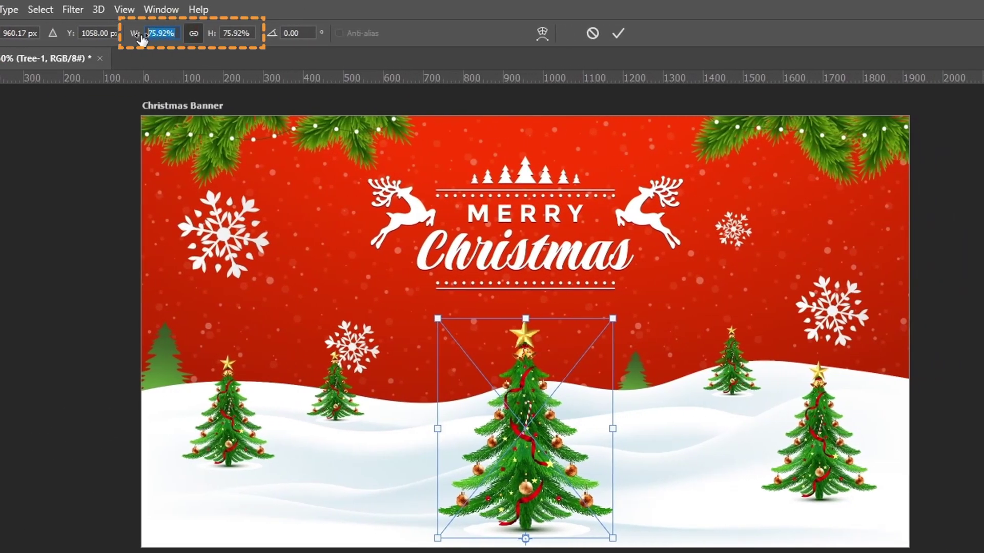
{"action": "type", "text": "1"}
{"action": "key", "text": "Return"}
{"action": "left_click", "coordinate": [618, 34]}
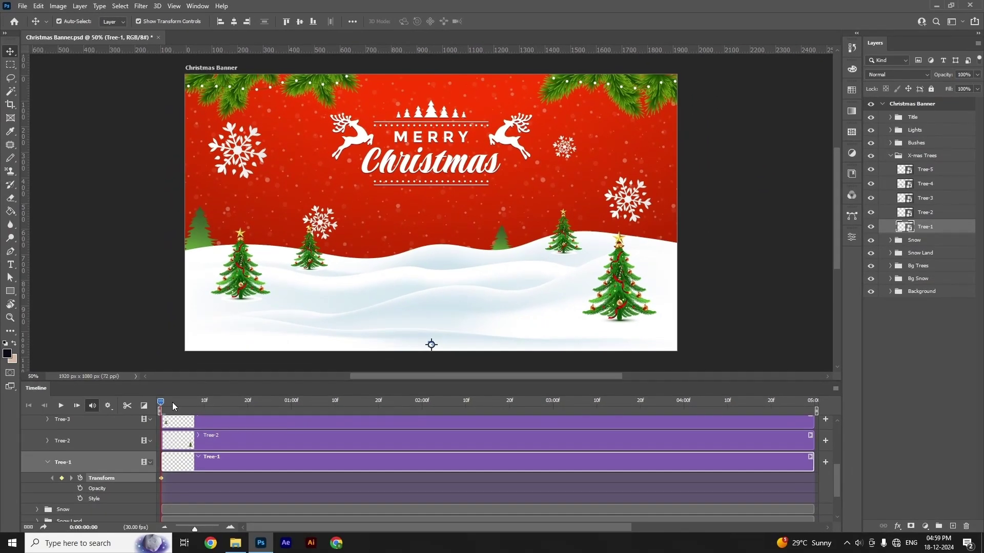
At frame 10, scale Tree-1 proportionally to 75% from its bottom-center reference point and apply the transform.
{"action": "left_click_drag", "start_coordinate": [172, 402], "coordinate": [204, 402]}
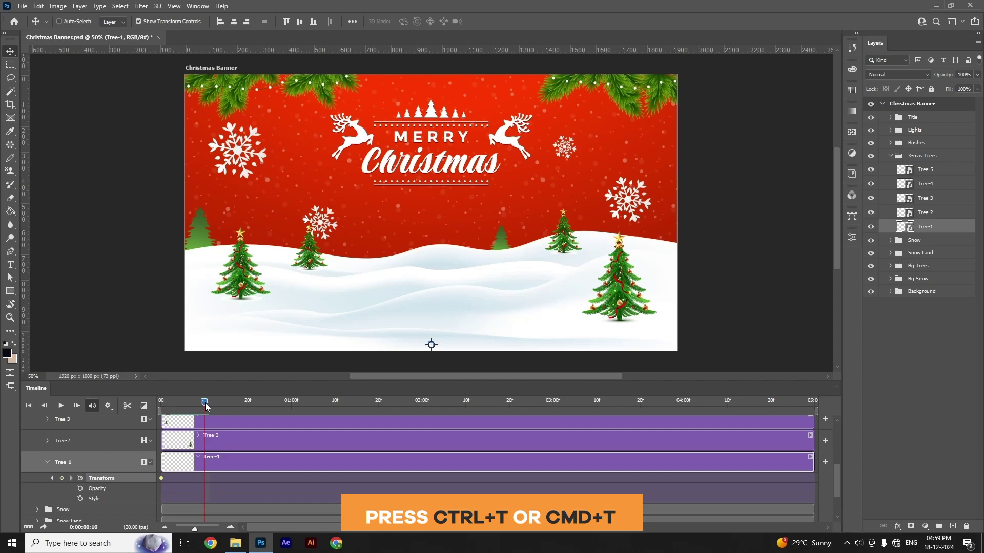
{"action": "key", "text": "ctrl+t"}
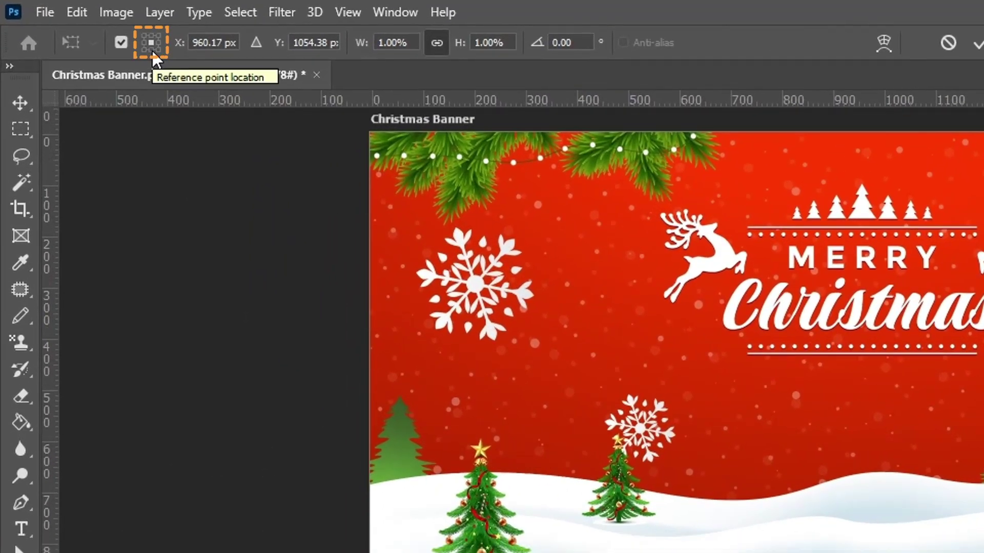
{"action": "left_click", "coordinate": [152, 50]}
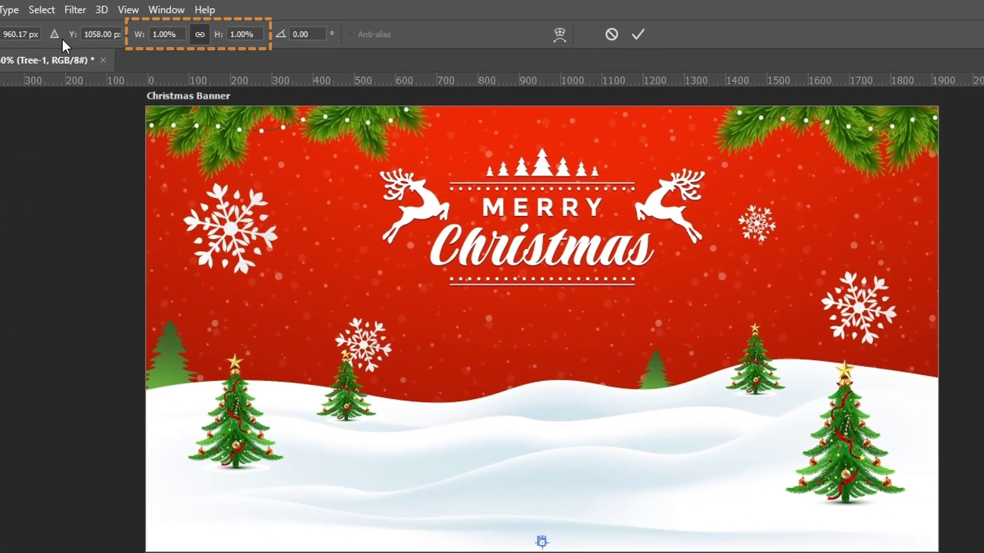
{"action": "left_click", "coordinate": [177, 35]}
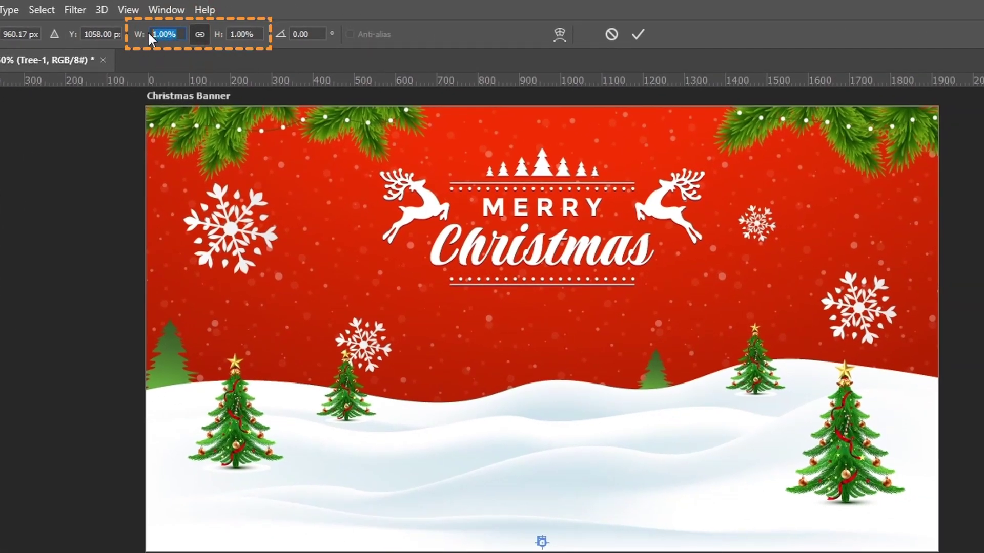
{"action": "type", "text": "75"}
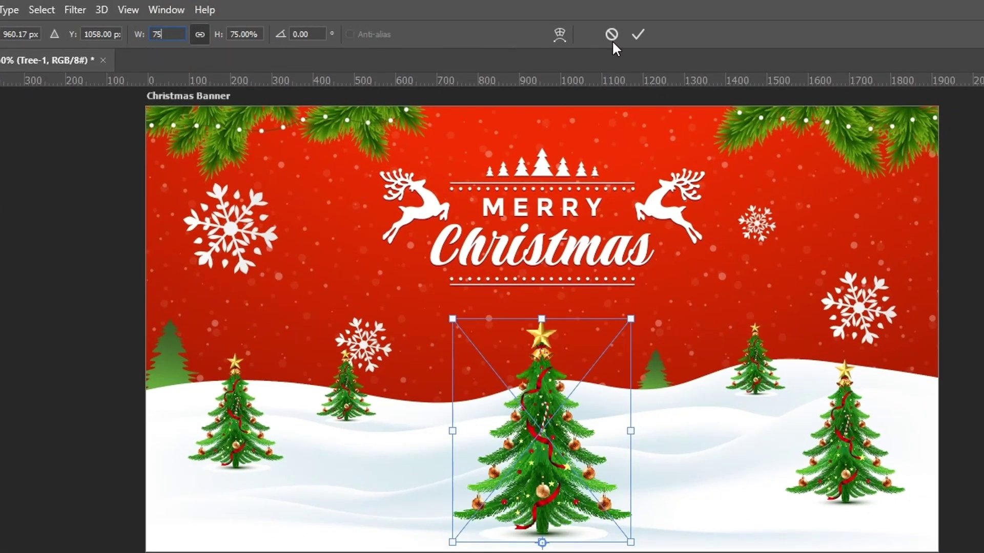
{"action": "left_click", "coordinate": [637, 35]}
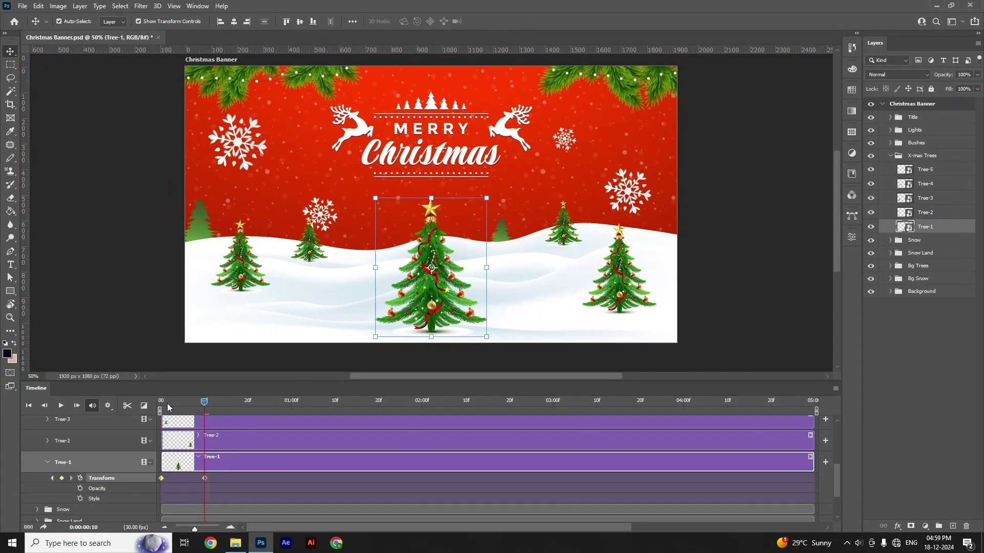
Play the timeline from the beginning to preview Tree-1's growing animation.
{"action": "mouse_move", "coordinate": [167, 404]}
{"action": "left_mouse_down"}
{"action": "mouse_move", "coordinate": [214, 407]}
{"action": "mouse_move", "coordinate": [155, 400]}
{"action": "left_mouse_up"}
{"action": "key", "text": "space"}
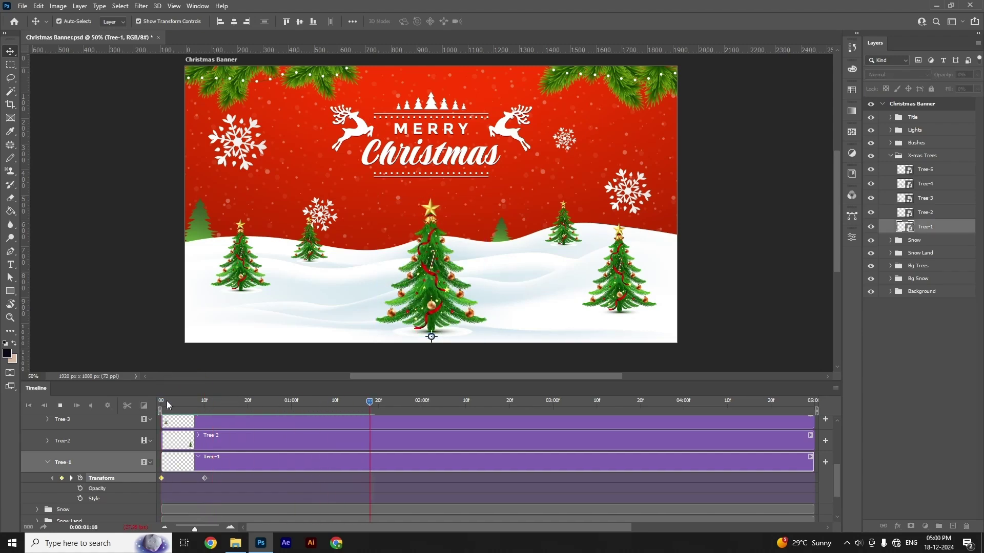
{"action": "left_click", "coordinate": [160, 402]}
{"action": "key", "text": "space"}
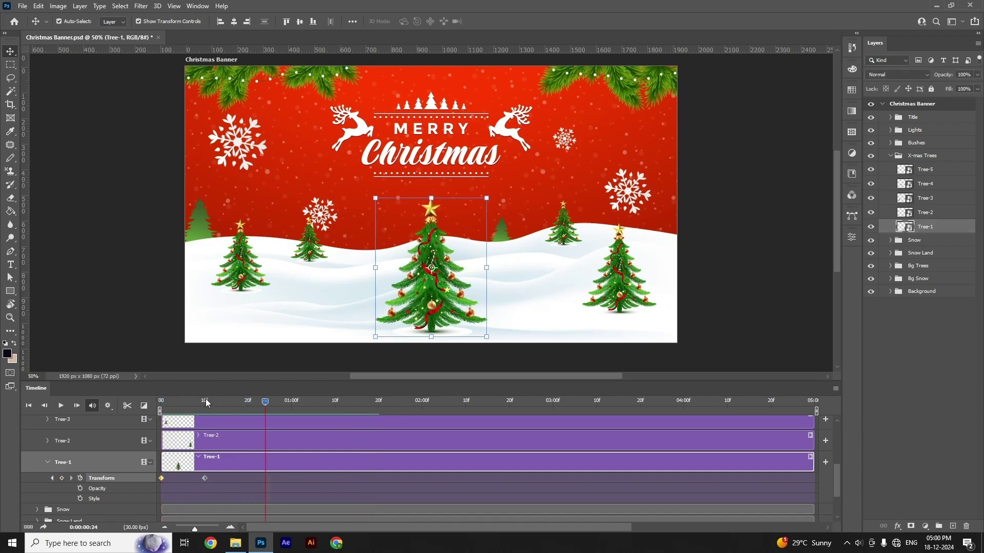
At frame 20, skew Tree-1's top slightly to the right from its bottom-center reference point and apply the transform.
{"action": "left_click_drag", "start_coordinate": [210, 399], "coordinate": [248, 402]}
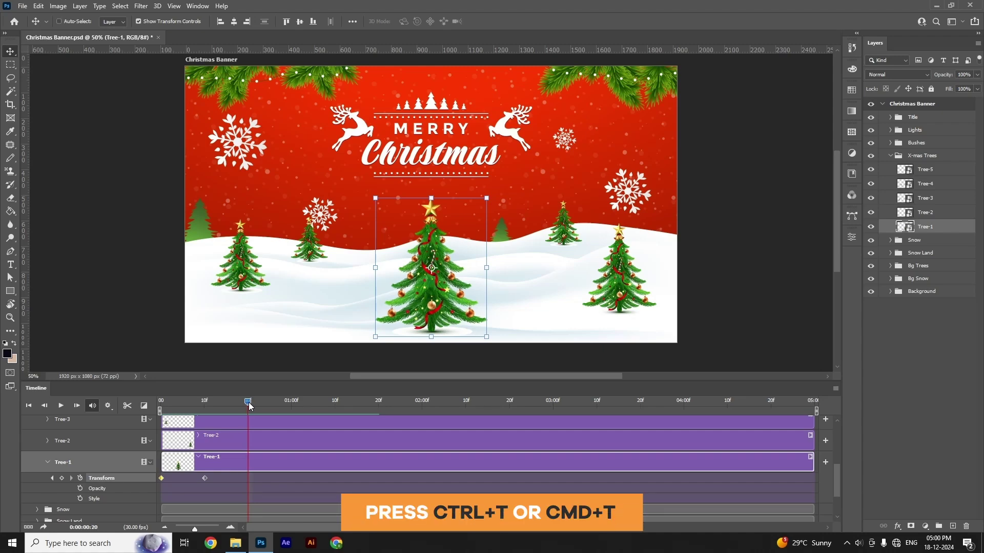
{"action": "key", "text": "ctrl+t"}
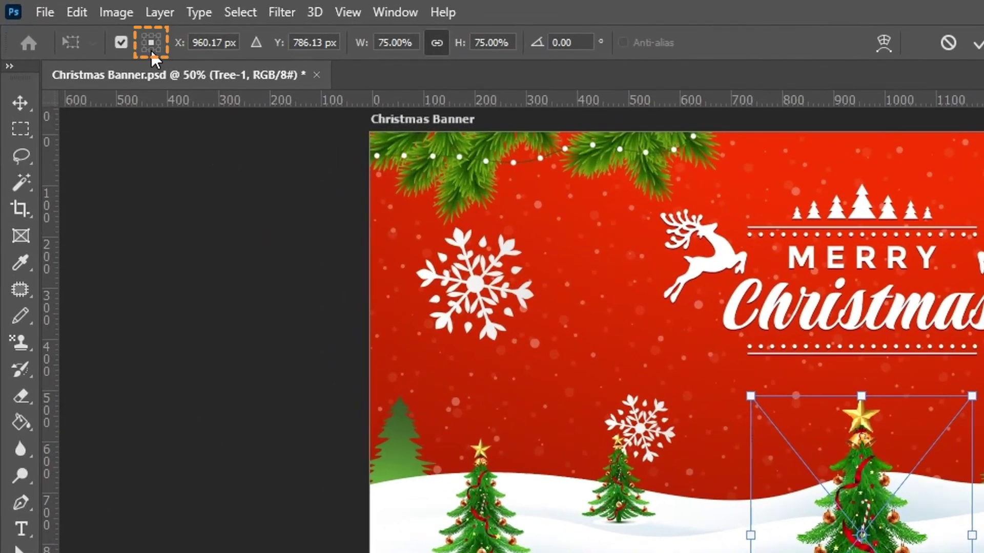
{"action": "left_click", "coordinate": [151, 49]}
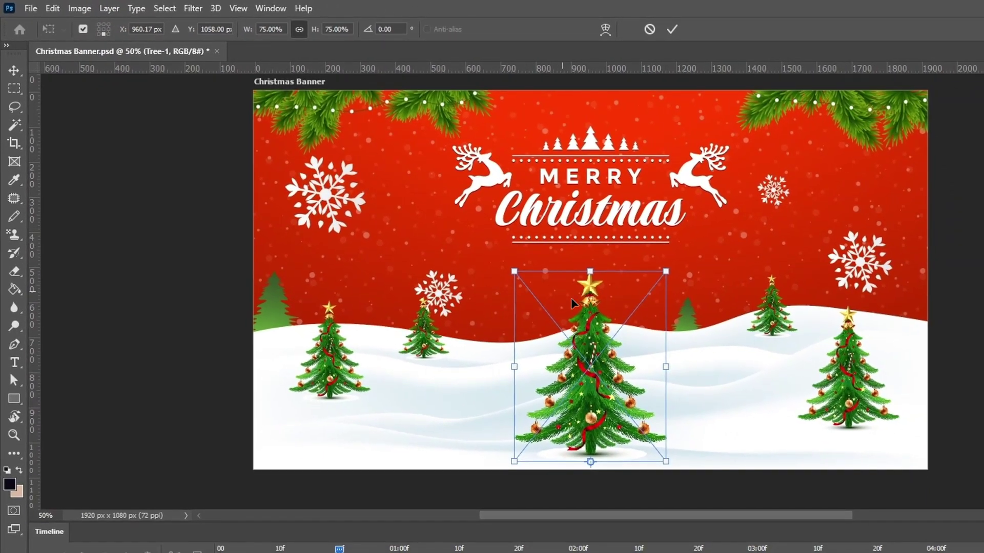
{"action": "right_click", "coordinate": [588, 324]}
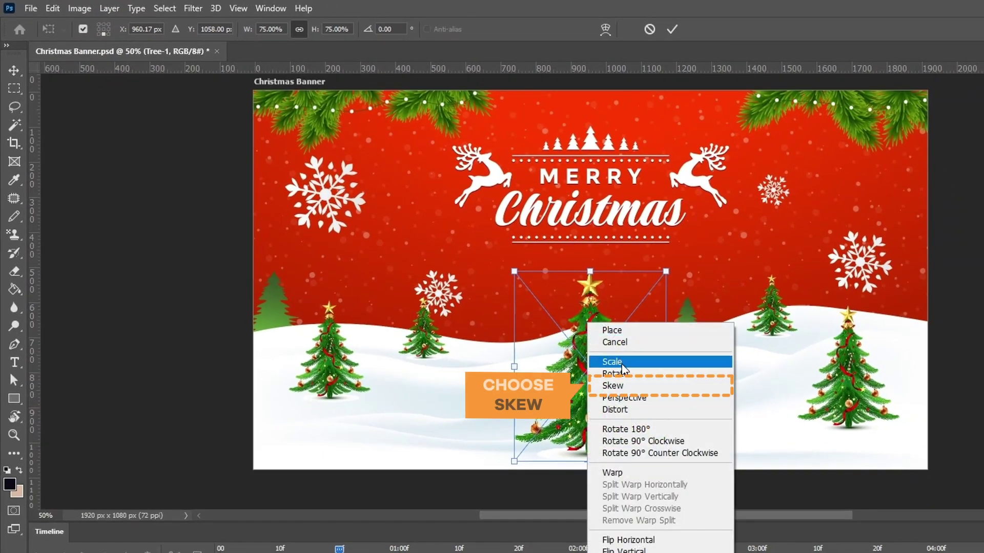
{"action": "left_click", "coordinate": [639, 387]}
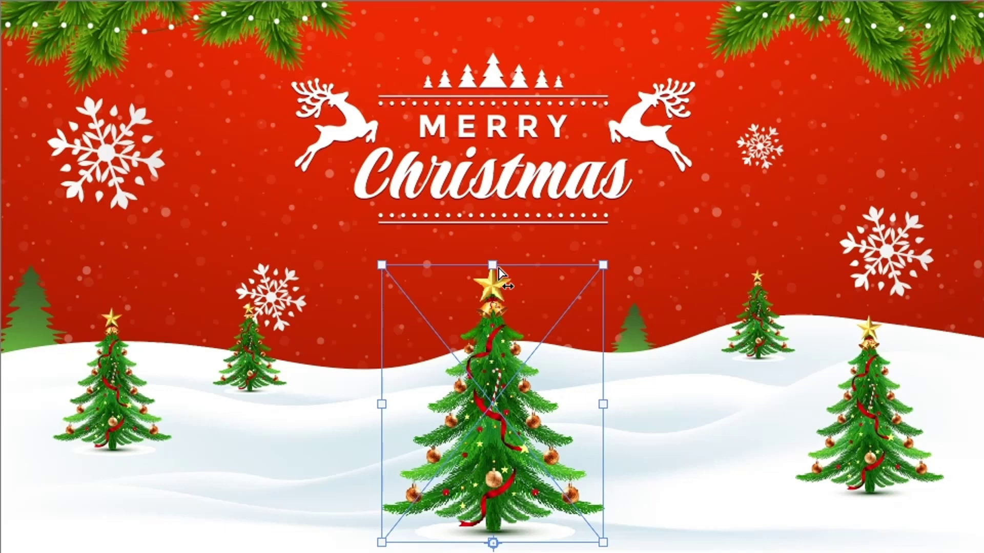
{"action": "left_click_drag", "start_coordinate": [497, 268], "coordinate": [503, 267]}
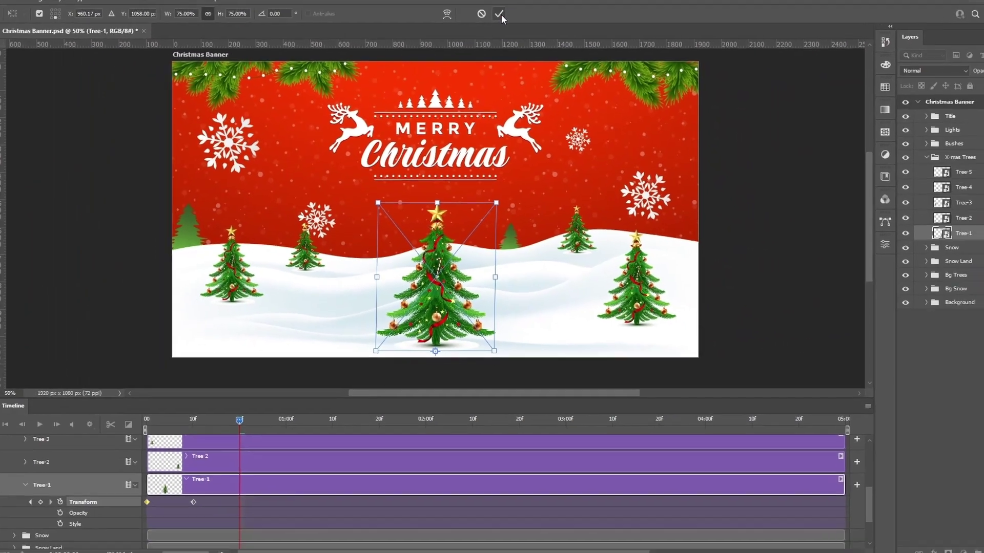
{"action": "left_click", "coordinate": [499, 14]}
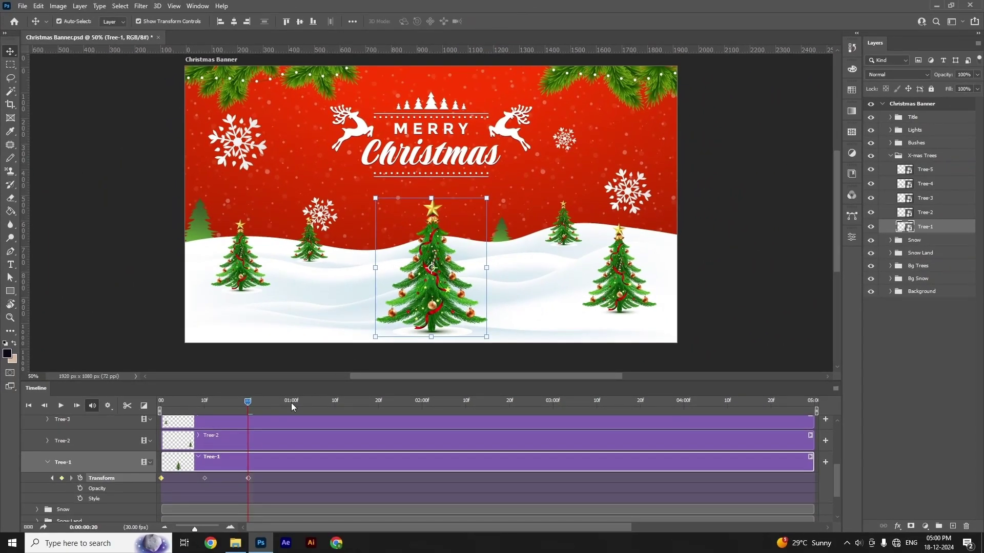
Copy Tree-1's Transform keyframe at frame 10 and paste it at 01:00f.
{"action": "left_click", "coordinate": [292, 403]}
{"action": "right_click", "coordinate": [205, 478]}
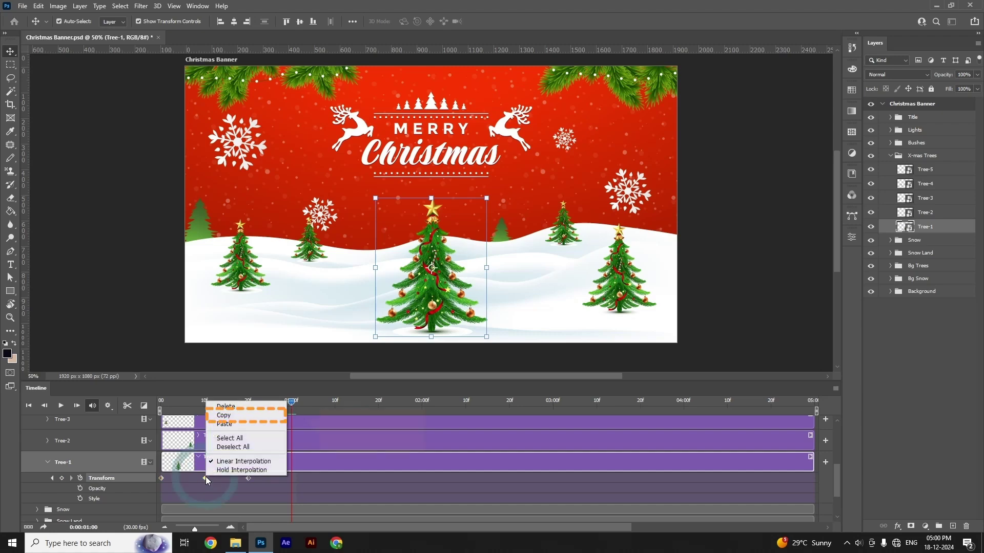
{"action": "left_click", "coordinate": [230, 418]}
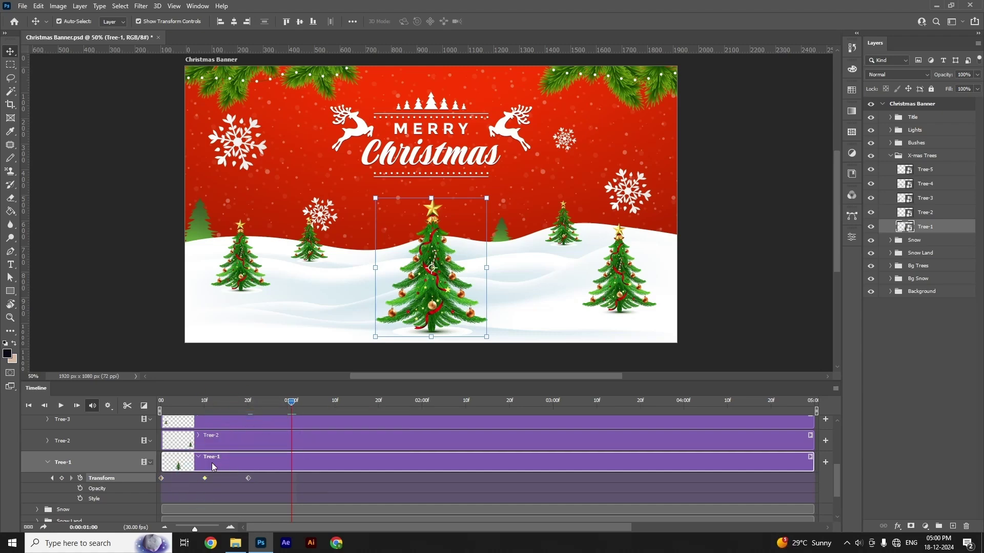
{"action": "right_click", "coordinate": [205, 477]}
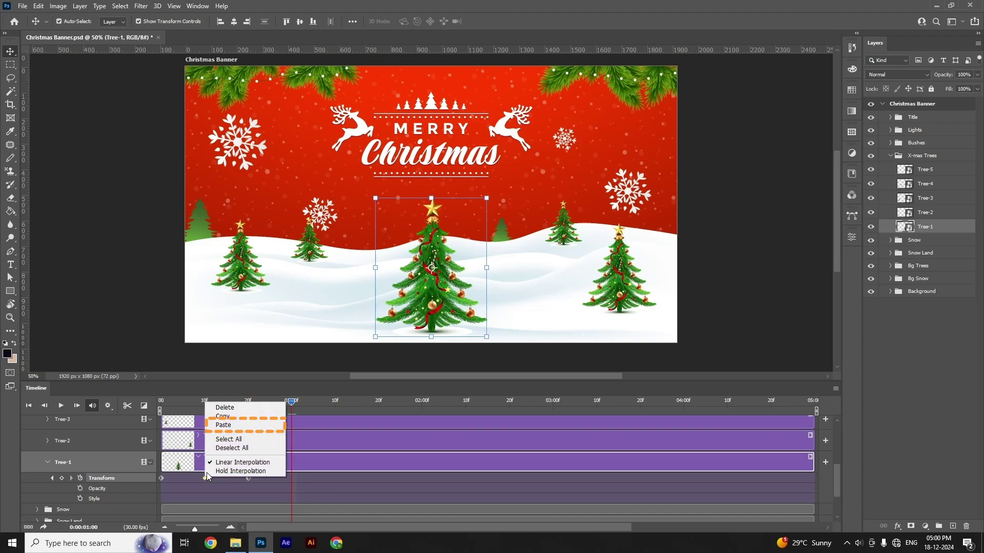
{"action": "left_click", "coordinate": [229, 426]}
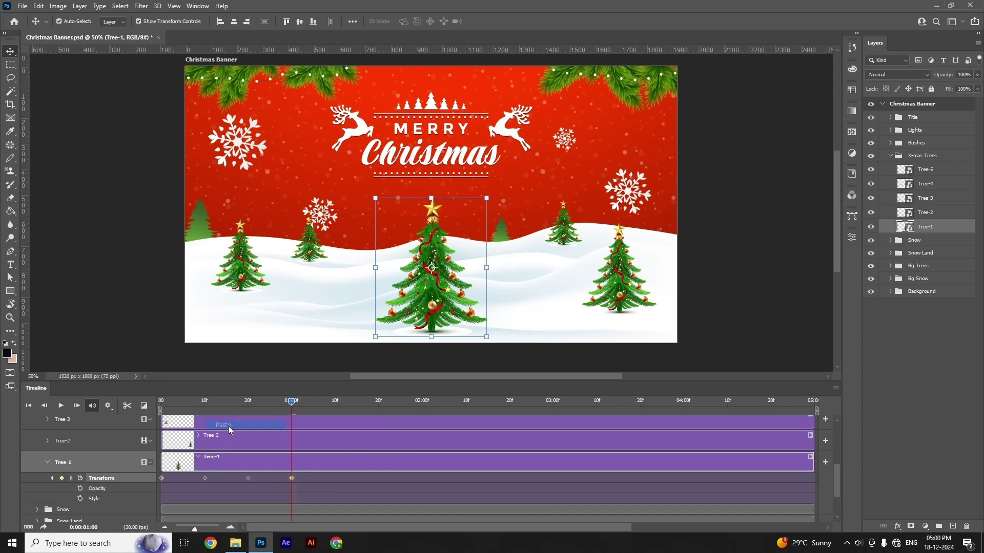
At 01:10, skew Tree-1's top slightly to the left from its bottom-center reference point and apply the transform.
{"action": "left_click_drag", "start_coordinate": [290, 402], "coordinate": [336, 413]}
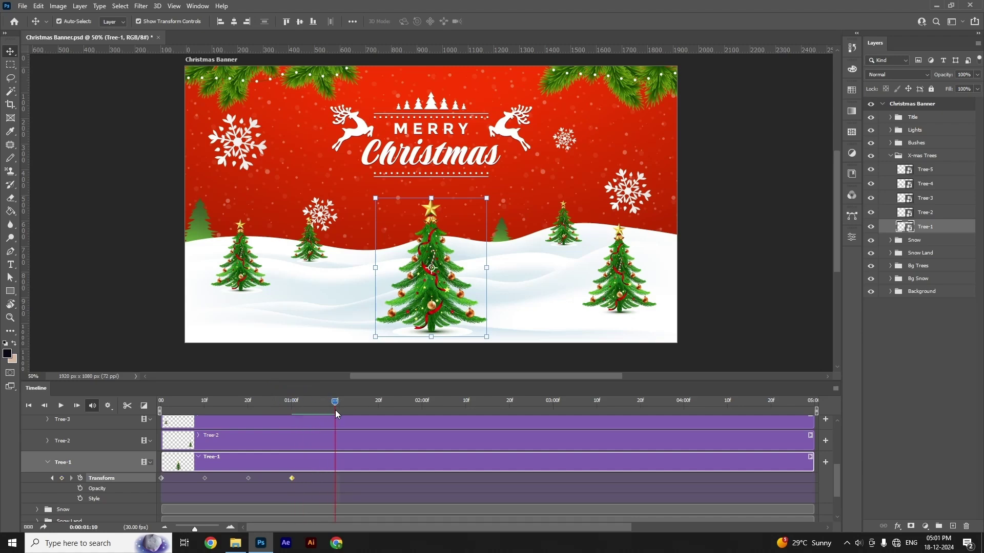
{"action": "key", "text": "ctrl+t"}
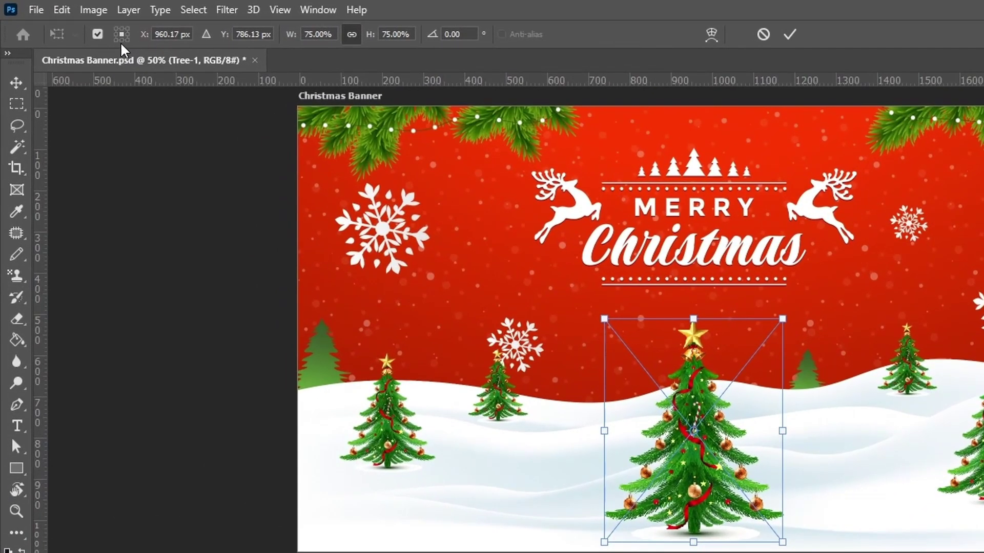
{"action": "left_click", "coordinate": [121, 39]}
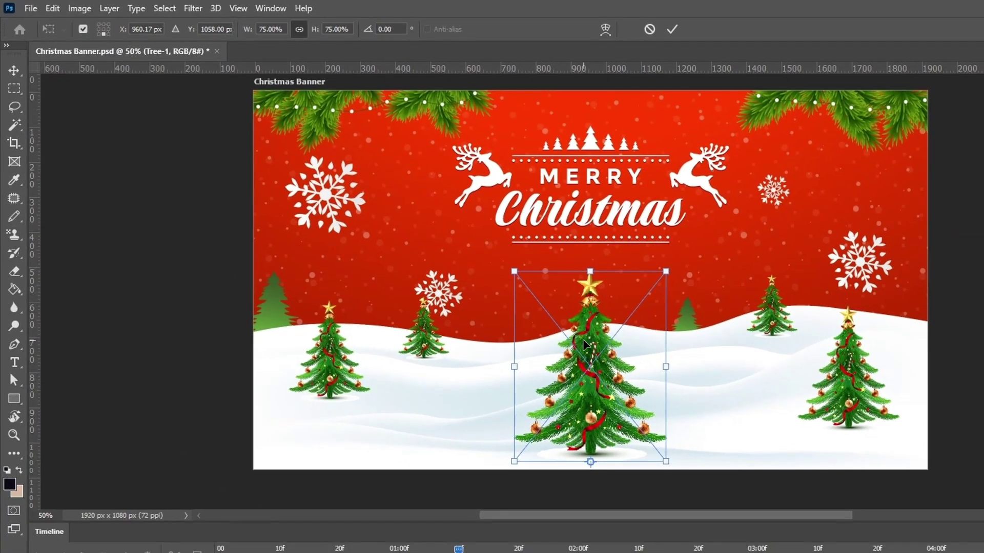
{"action": "right_click", "coordinate": [669, 391]}
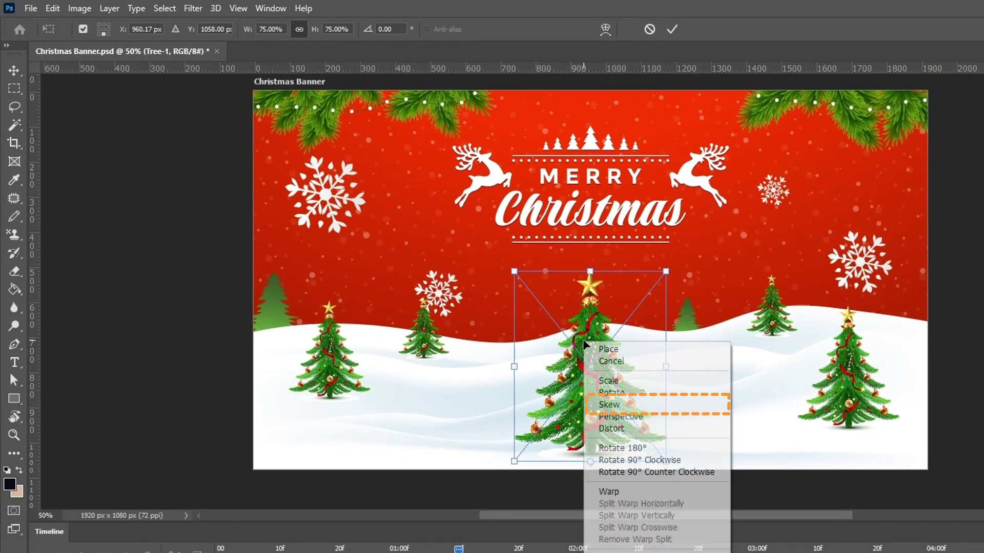
{"action": "left_click", "coordinate": [643, 405]}
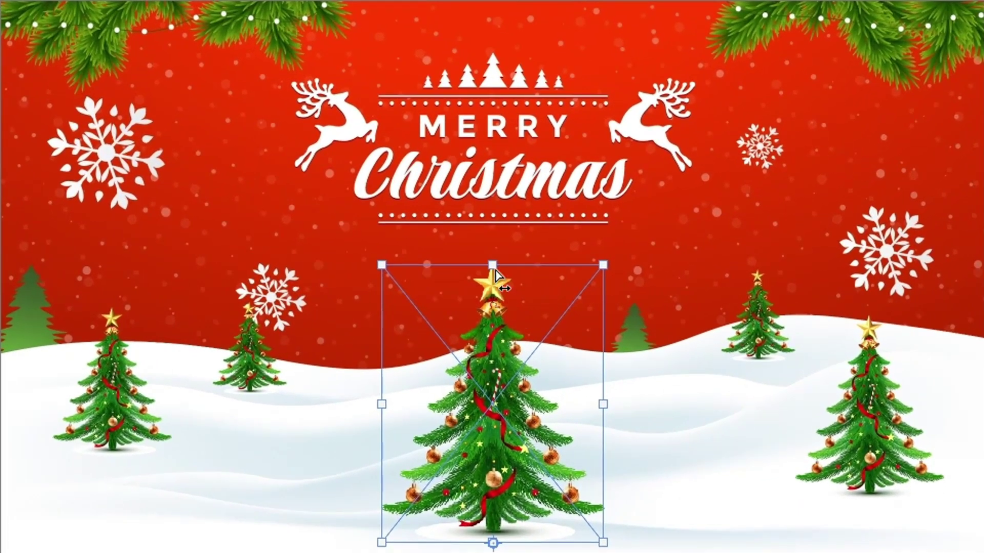
{"action": "left_click", "coordinate": [499, 265]}
{"action": "left_click_drag", "start_coordinate": [493, 270], "coordinate": [489, 273]}
{"action": "left_click_drag", "start_coordinate": [489, 272], "coordinate": [488, 272]}
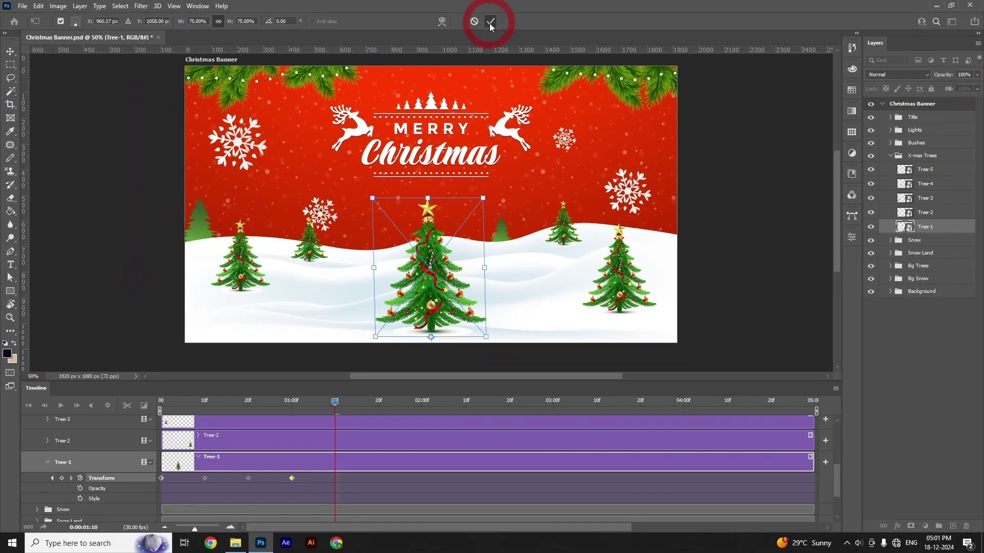
{"action": "left_click", "coordinate": [489, 23]}
Copy Tree-1's Transform keyframe from frame 10 to 01:20 and scrub the timeline to review the sway.
{"action": "left_click_drag", "start_coordinate": [335, 403], "coordinate": [378, 411]}
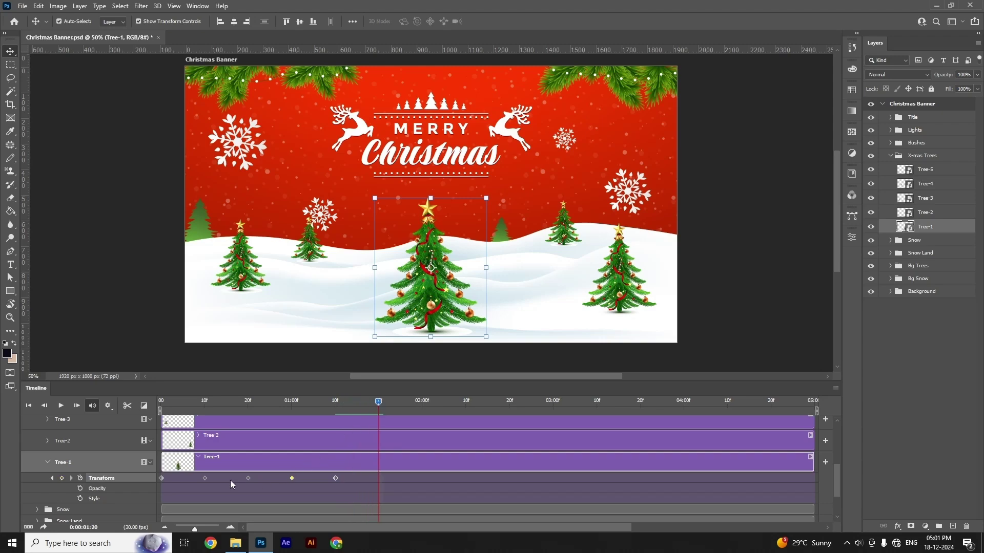
{"action": "right_click", "coordinate": [204, 478]}
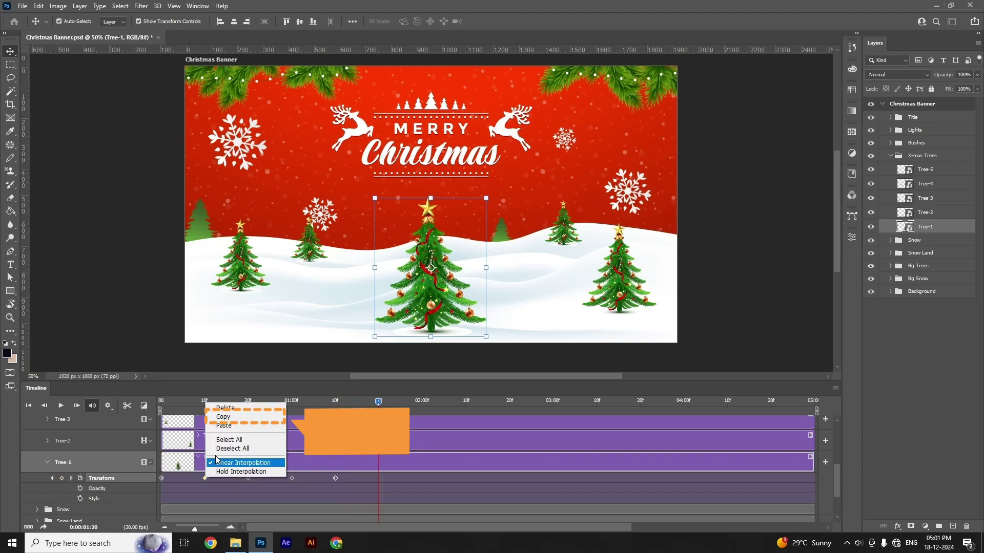
{"action": "left_click", "coordinate": [230, 417]}
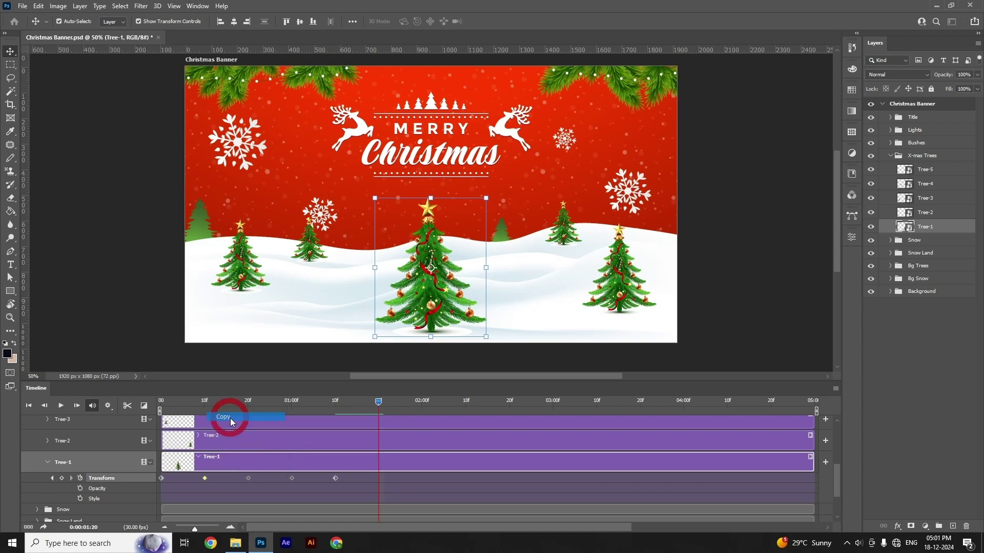
{"action": "right_click", "coordinate": [204, 477]}
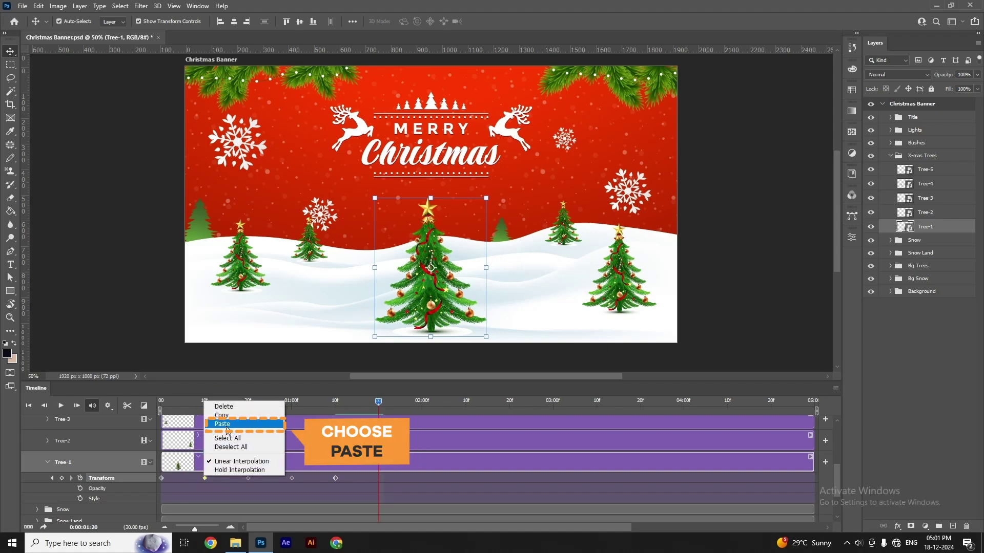
{"action": "left_click", "coordinate": [227, 425]}
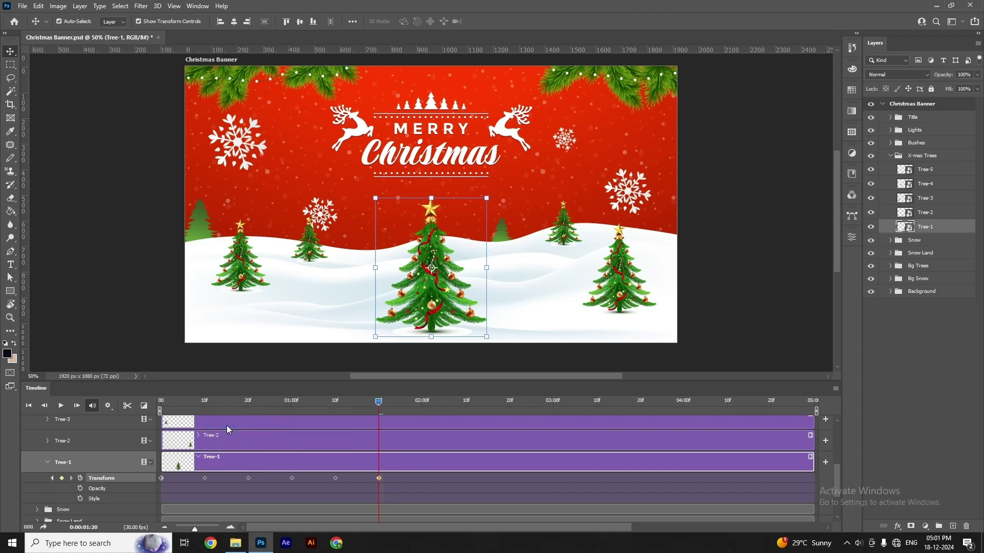
{"action": "left_click_drag", "start_coordinate": [268, 401], "coordinate": [407, 412]}
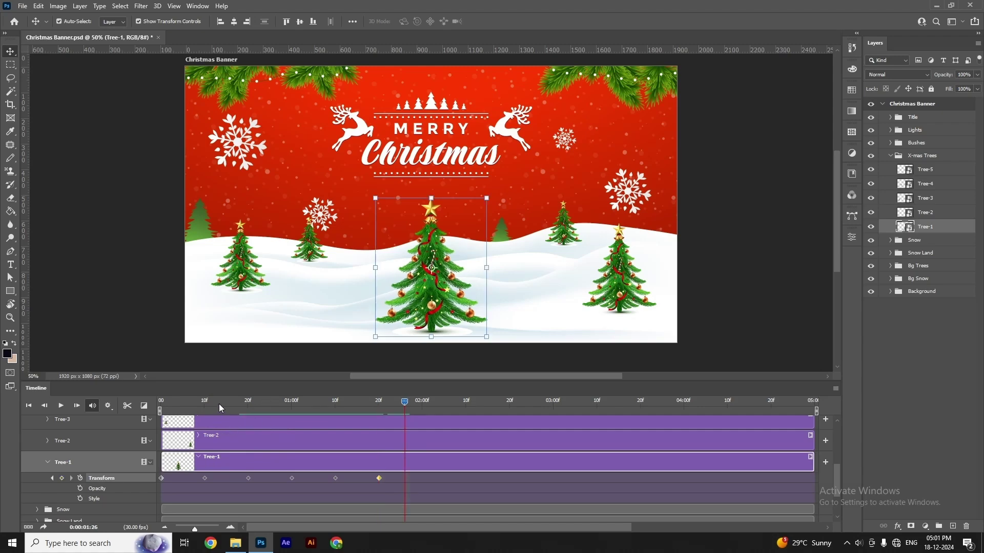
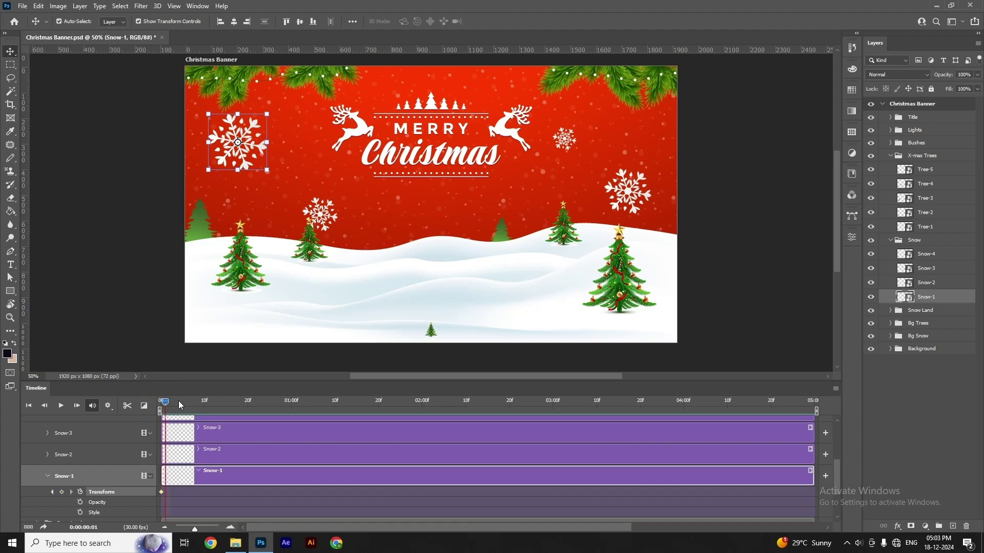
At 04:28, near the end of the timeline, rotate Snow-1 by 180° and apply the transform.
{"action": "left_click_drag", "start_coordinate": [180, 402], "coordinate": [810, 453]}
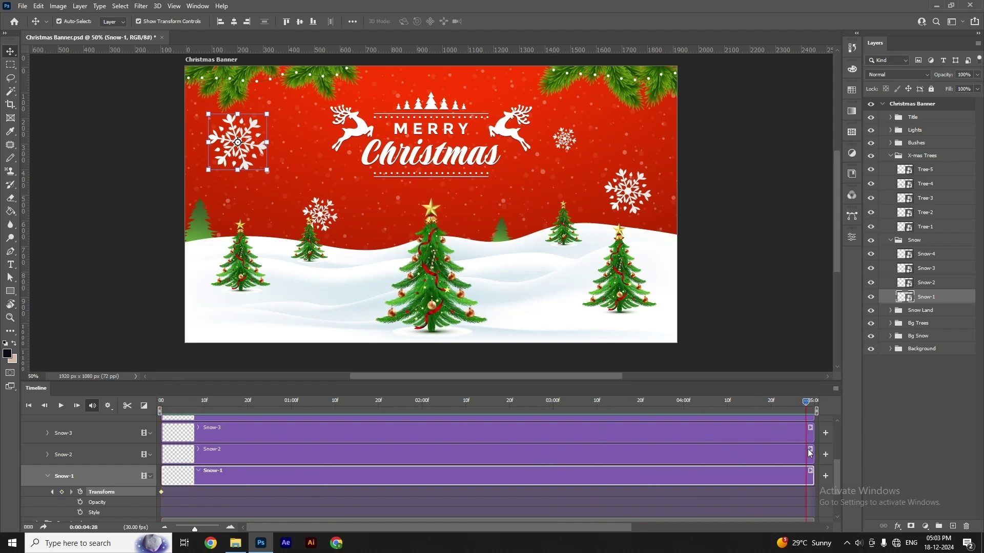
{"action": "key", "text": "ctrl+t"}
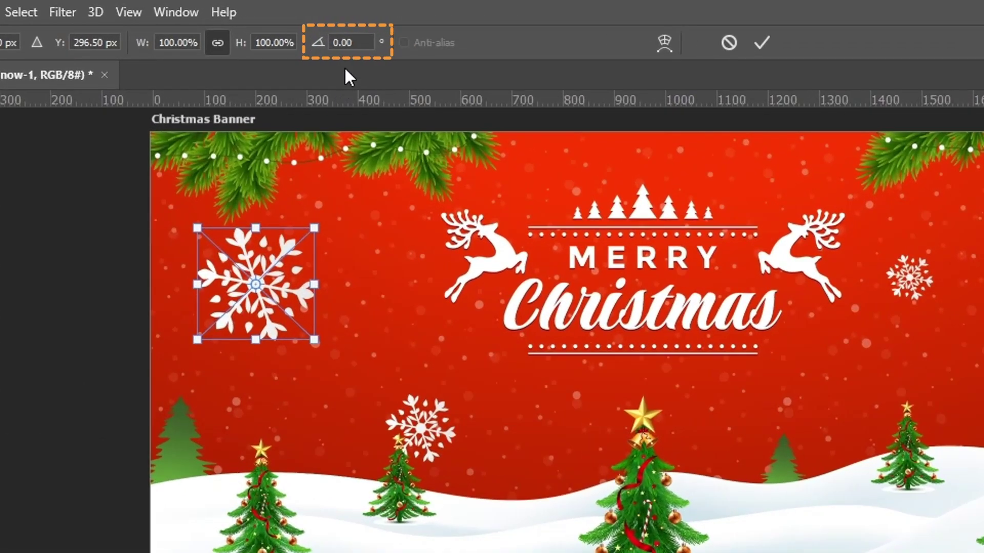
{"action": "left_click", "coordinate": [352, 42]}
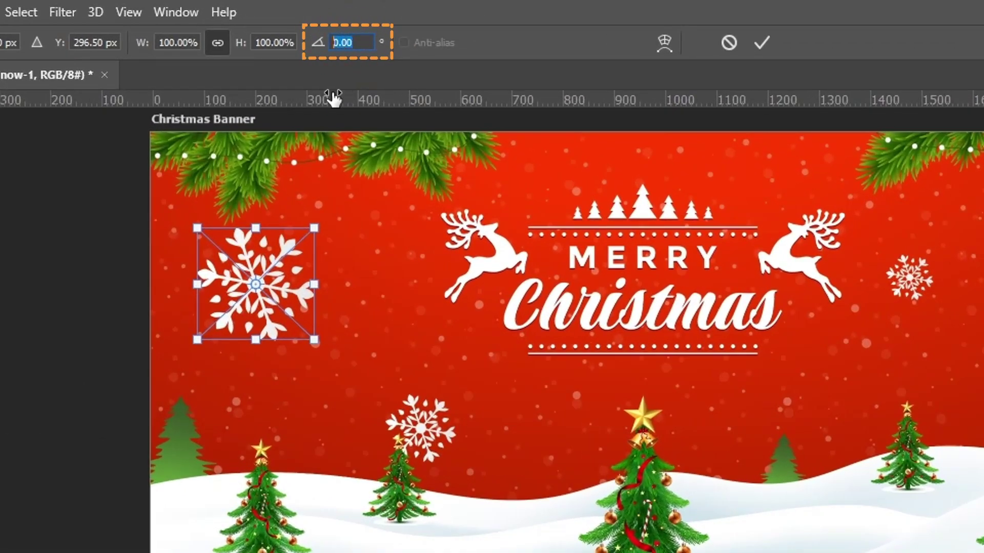
{"action": "type", "text": "180"}
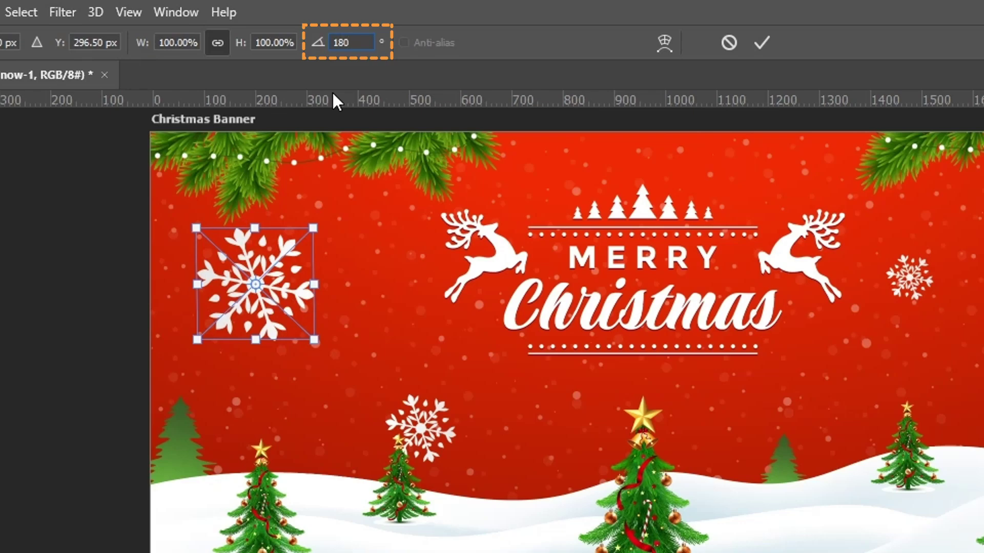
{"action": "key", "text": "Return"}
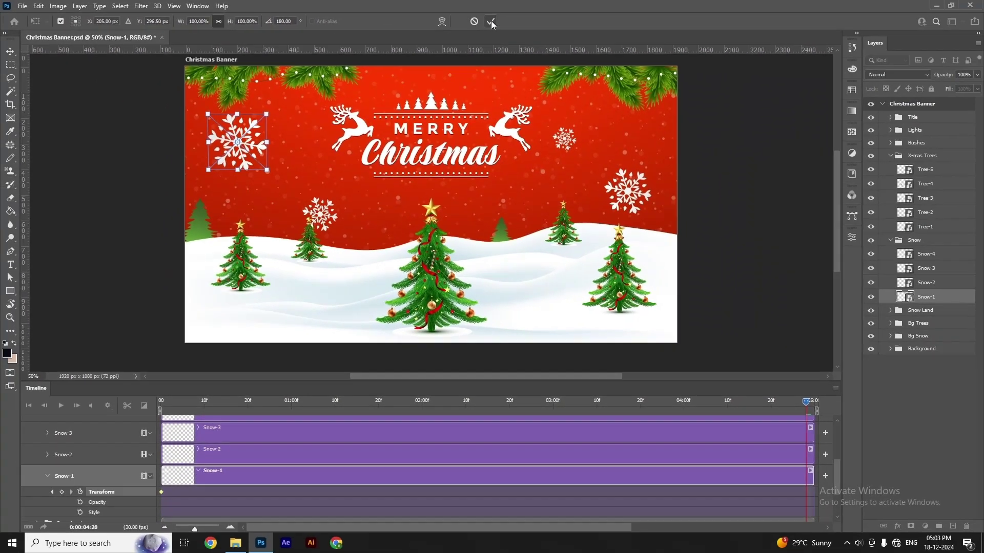
{"action": "left_click", "coordinate": [491, 22]}
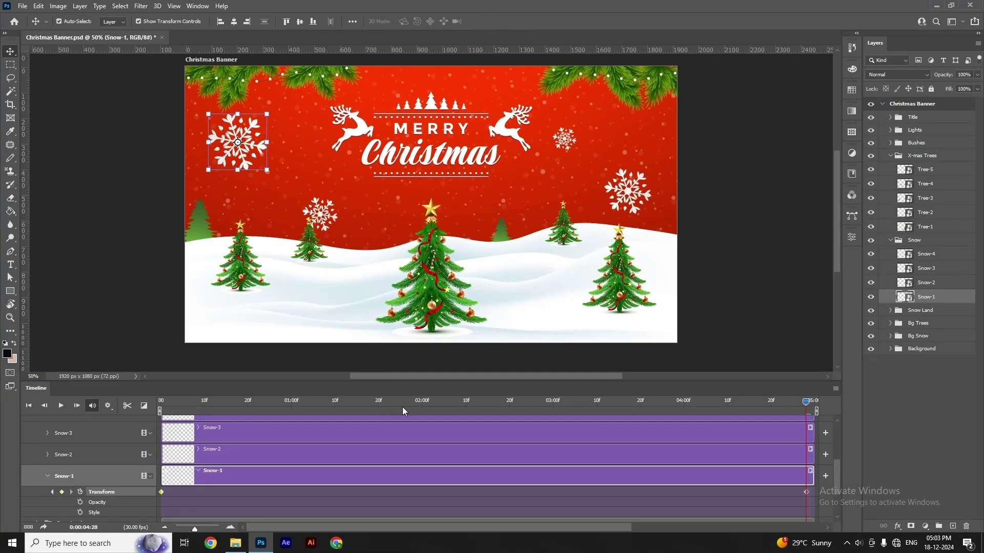
At 02:15 on the timeline, move the Snow-1 snowflake straight down by about 100 px.
{"action": "left_click_drag", "start_coordinate": [449, 401], "coordinate": [486, 403]}
{"action": "key", "text": "ctrl+t"}
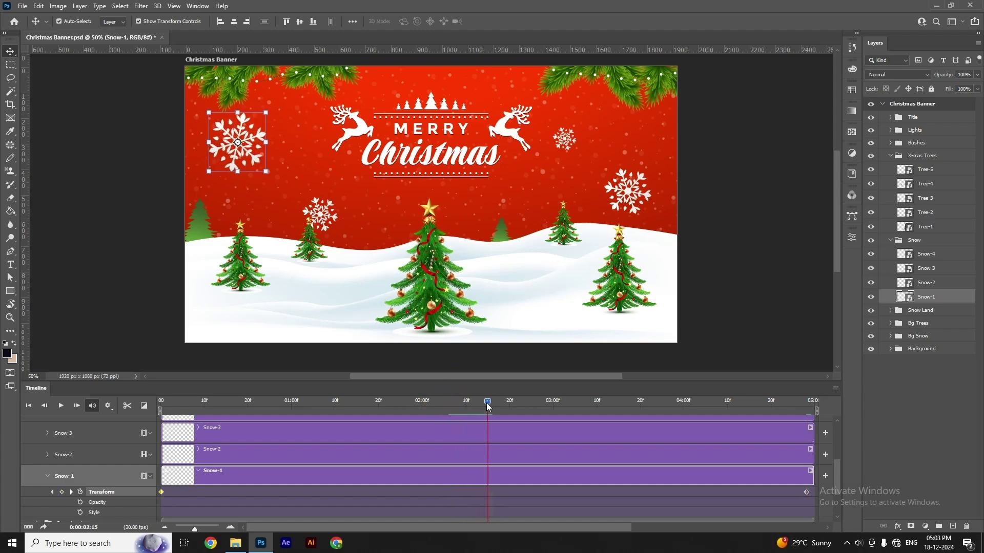
{"action": "key", "text": "Down"}
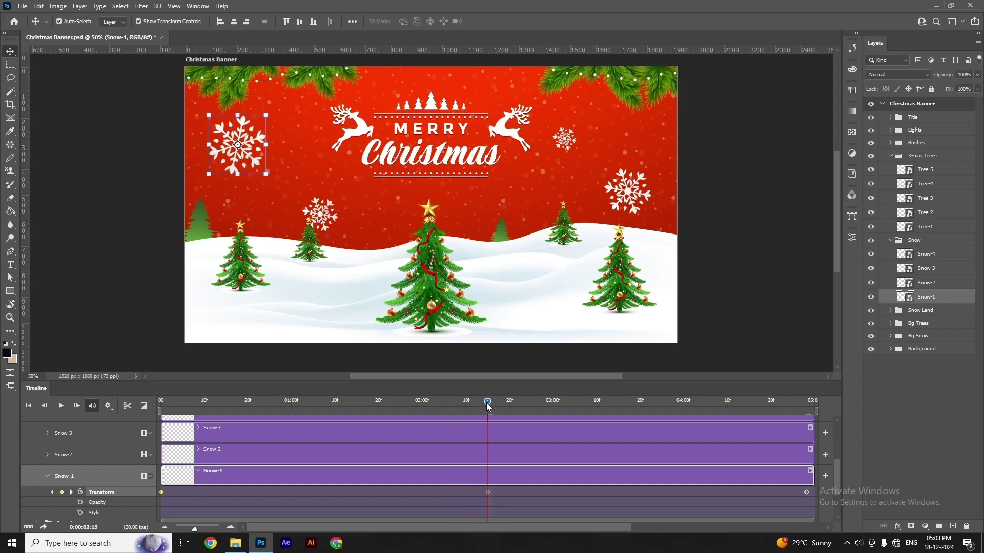
{"action": "key", "text": "Down"}
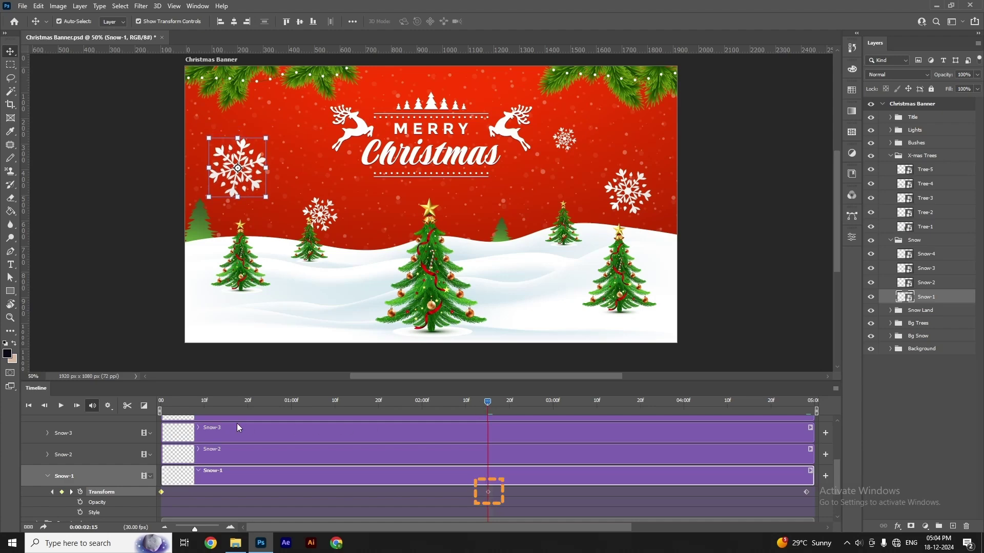
Play the timeline from the beginning to preview Snow-1's rotating and drifting animation.
{"action": "left_click", "coordinate": [161, 401]}
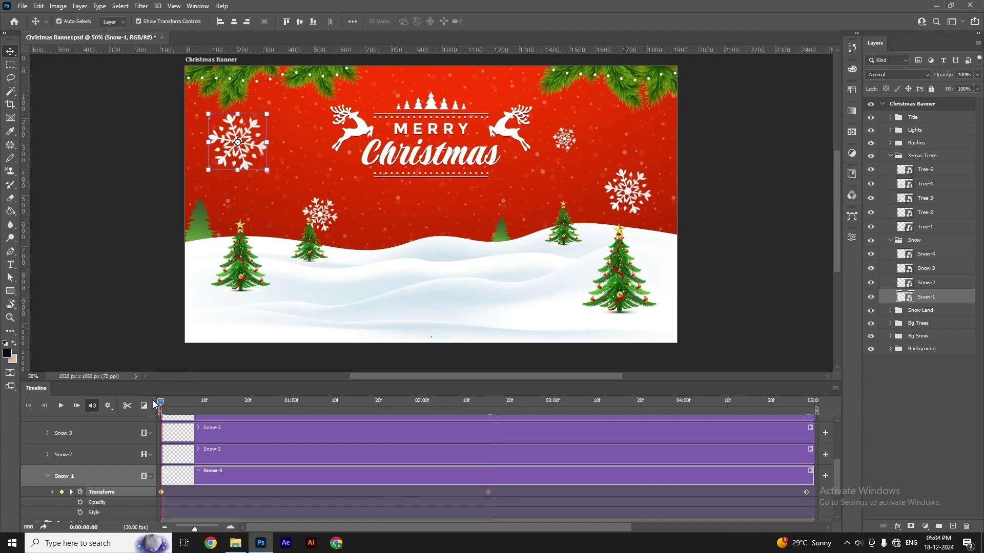
{"action": "key", "text": "space"}
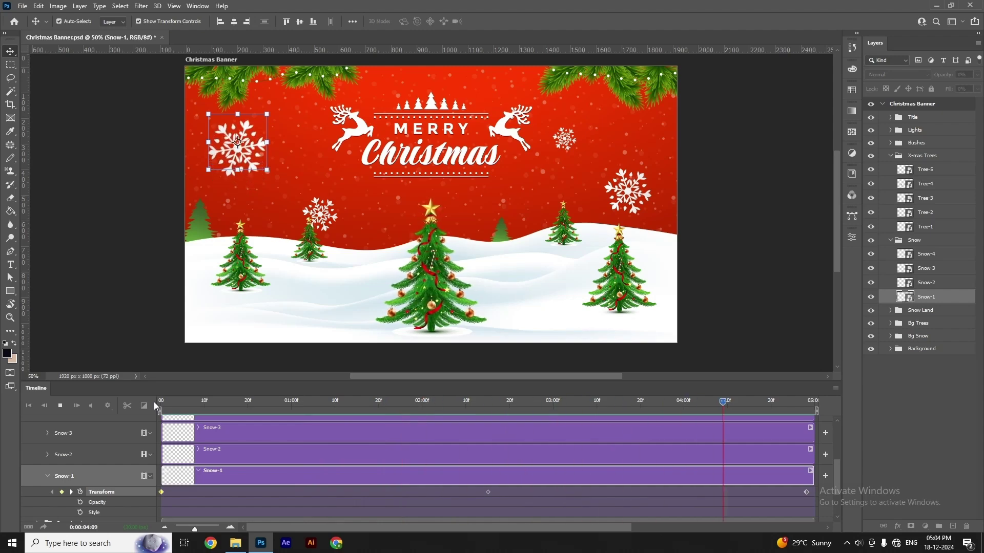
Stop the preview playback, collapse the Snow-1 track and expand the Lights group in the timeline.
{"action": "key", "text": "space"}
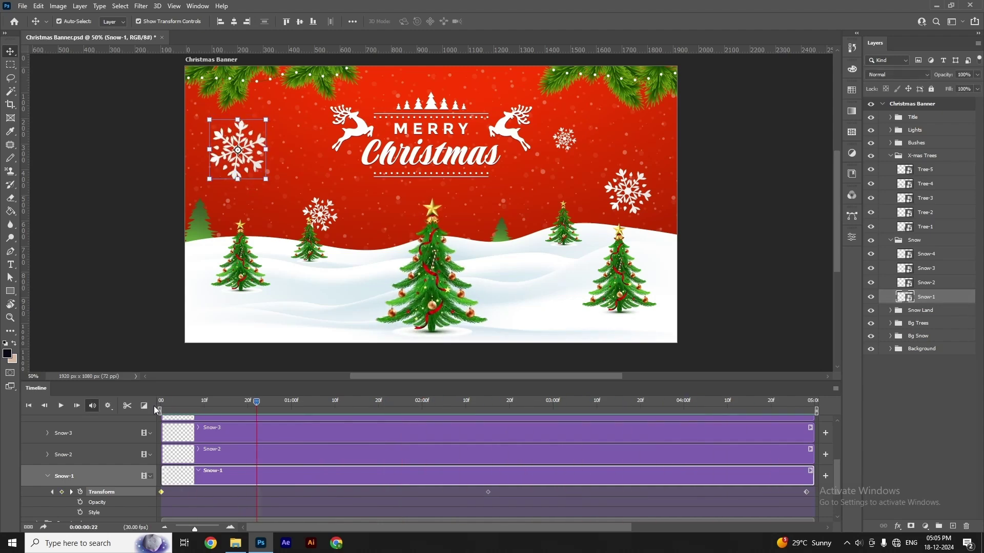
{"action": "left_click", "coordinate": [47, 476]}
{"action": "scroll", "coordinate": [97, 471], "scroll_direction": "up", "scroll_amount": 3}
{"action": "left_click", "coordinate": [36, 455]}
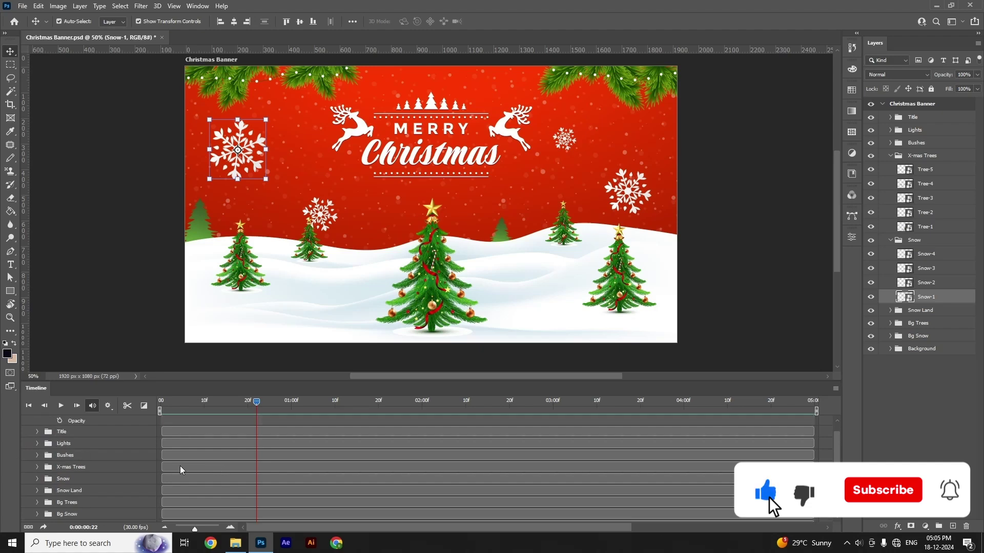
{"action": "scroll", "coordinate": [180, 467], "scroll_direction": "up", "scroll_amount": 1}
{"action": "left_click", "coordinate": [36, 444]}
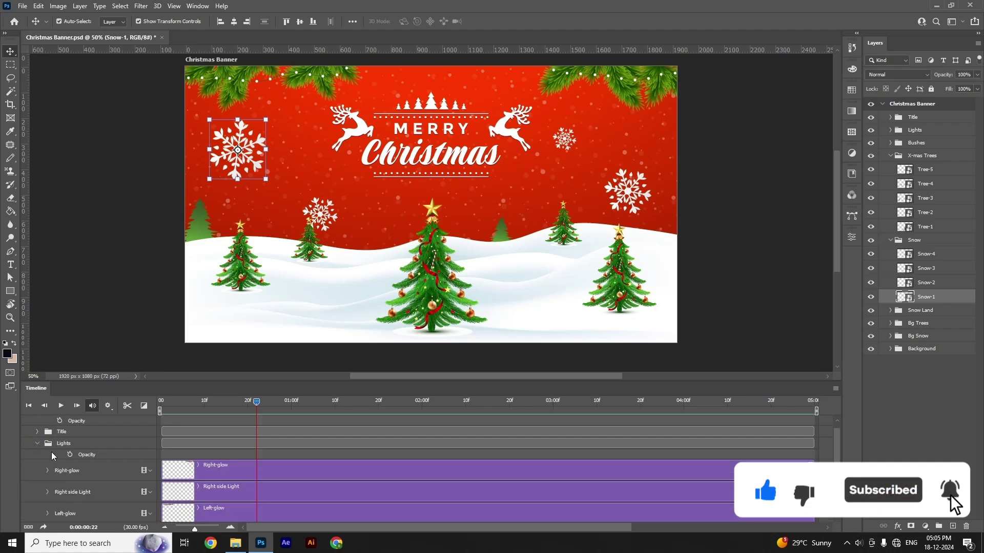
{"action": "scroll", "coordinate": [247, 503], "scroll_direction": "down", "scroll_amount": 3}
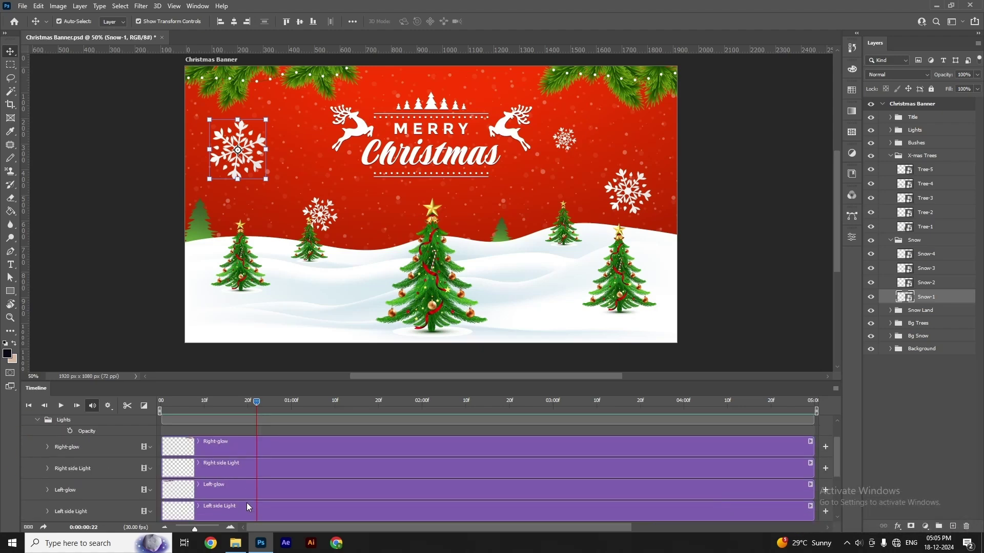
Select the Left-glow layer and make both the Left-glow and Right-glow layers visible.
{"action": "left_click", "coordinate": [283, 482]}
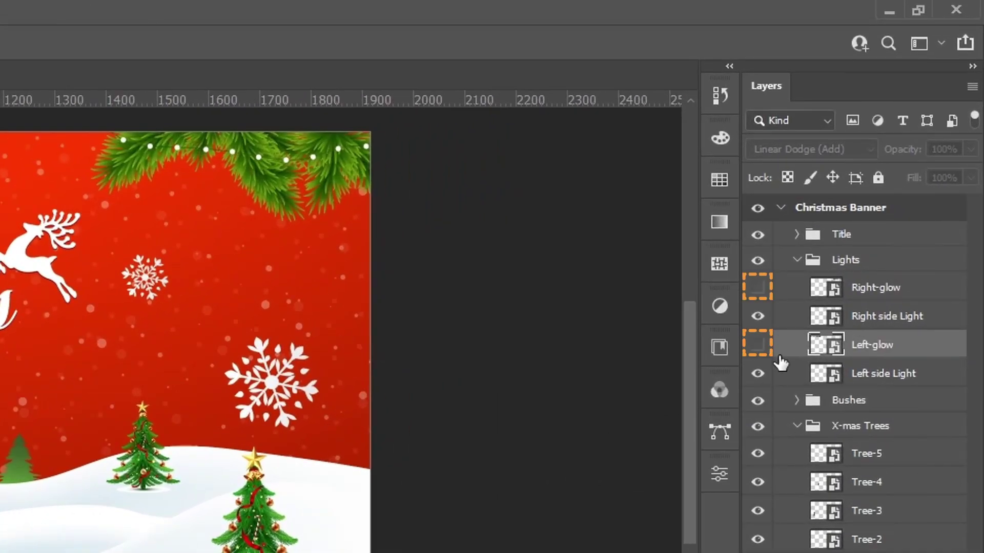
{"action": "left_click", "coordinate": [768, 351]}
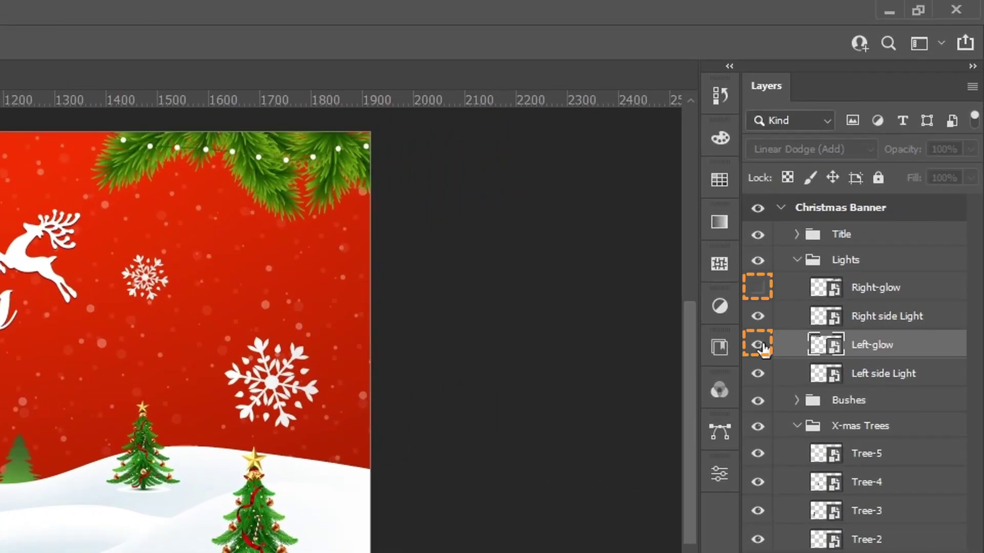
{"action": "left_click", "coordinate": [758, 288]}
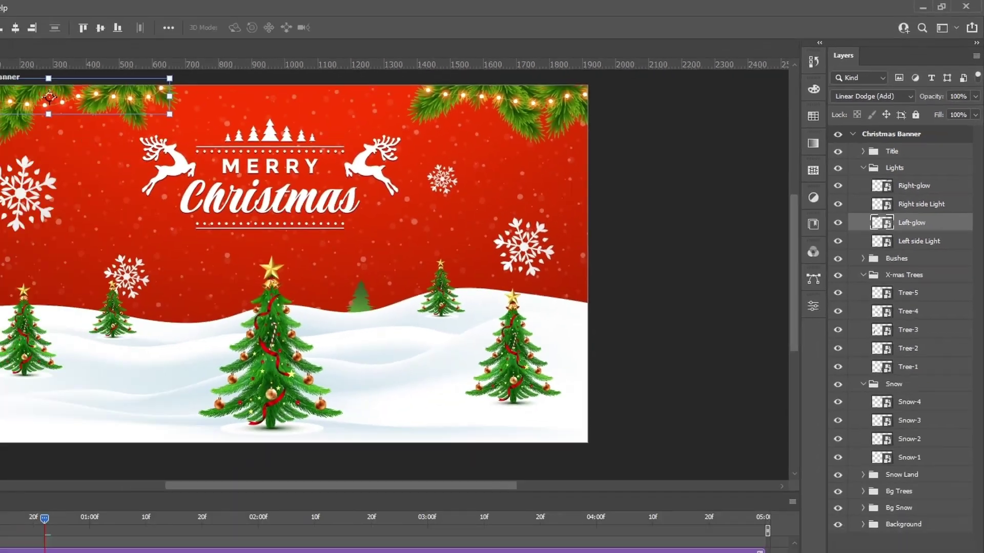
Enable Opacity keyframing for Left-glow with a first keyframe at 01:00.
{"action": "left_click_drag", "start_coordinate": [42, 515], "coordinate": [90, 528]}
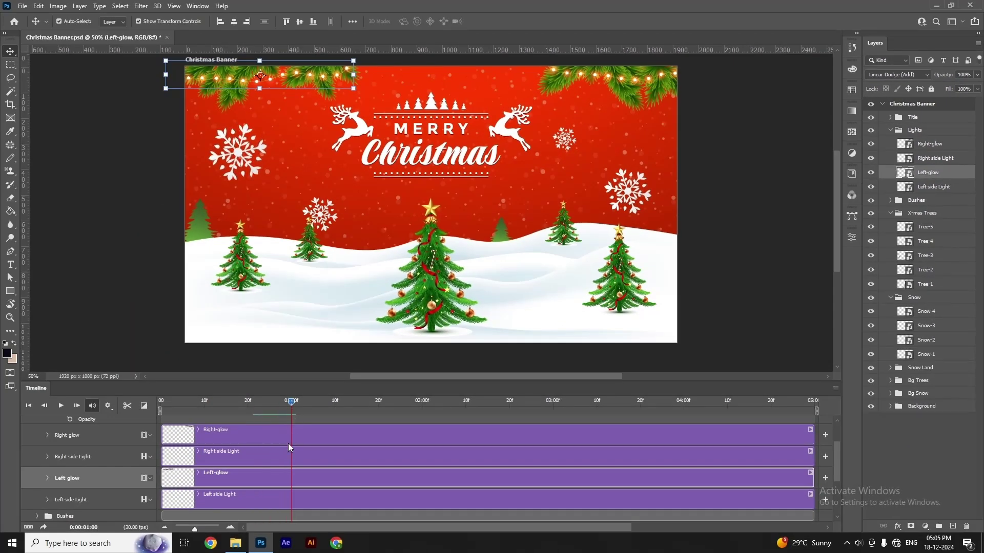
{"action": "left_click", "coordinate": [48, 478]}
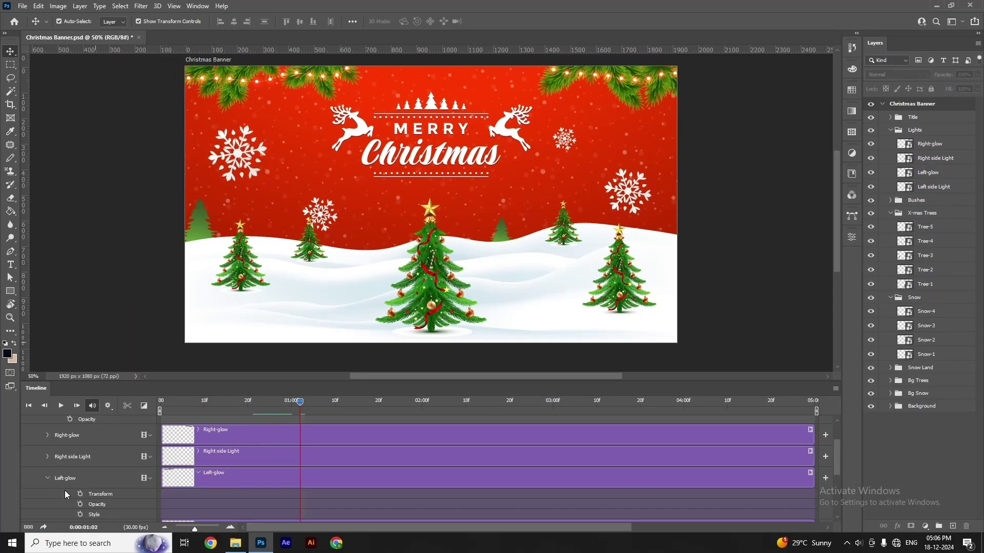
{"action": "left_click_drag", "start_coordinate": [302, 407], "coordinate": [291, 402]}
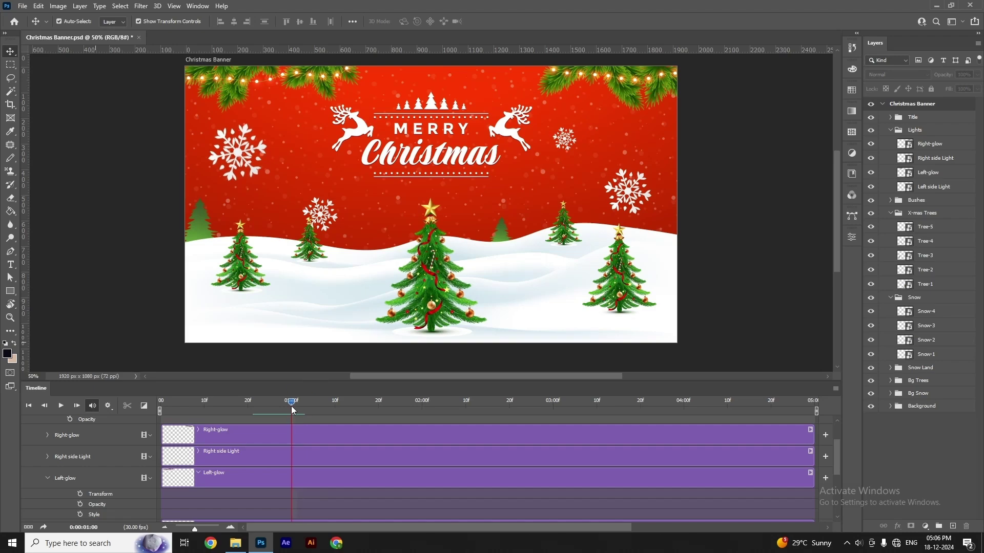
{"action": "left_click", "coordinate": [80, 504]}
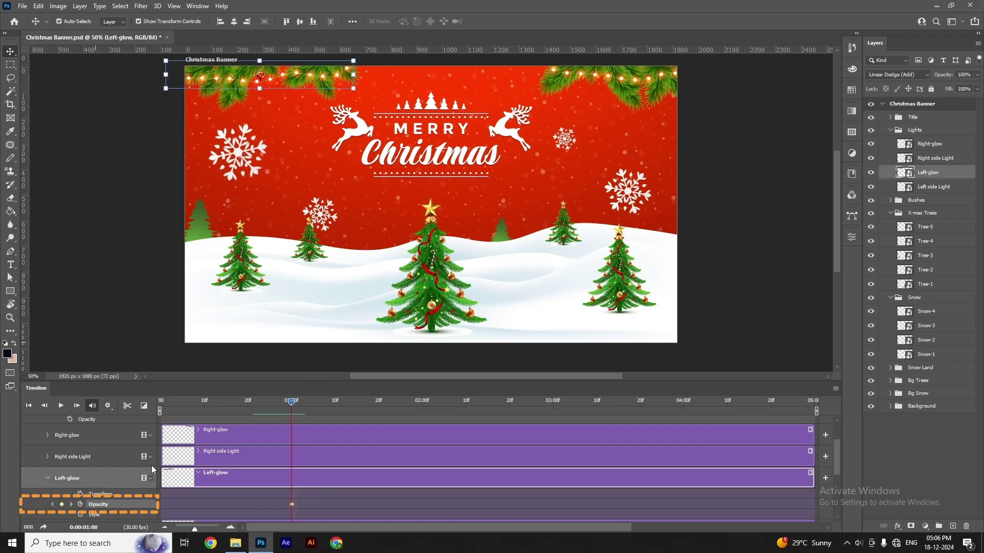
Set Left-glow's opacity to 0% at 01:01 and to 100% at 01:02.
{"action": "left_click_drag", "start_coordinate": [293, 403], "coordinate": [297, 405]}
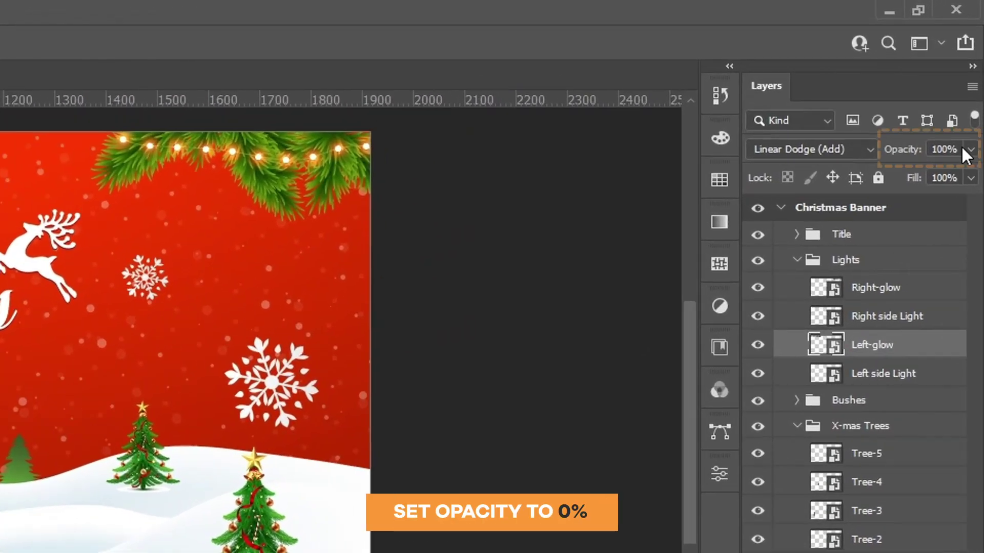
{"action": "left_click", "coordinate": [938, 150]}
{"action": "type", "text": "0"}
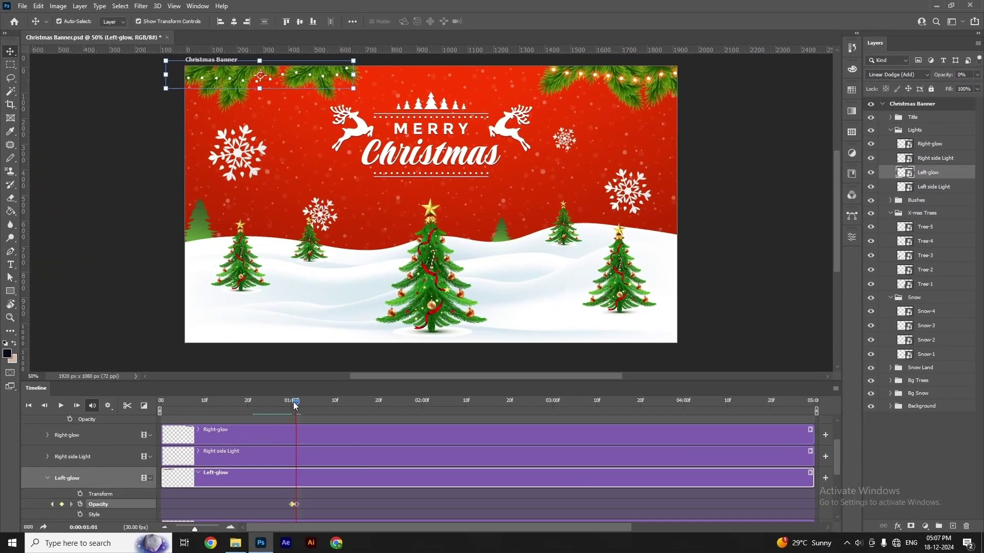
{"action": "left_click_drag", "start_coordinate": [295, 404], "coordinate": [300, 404]}
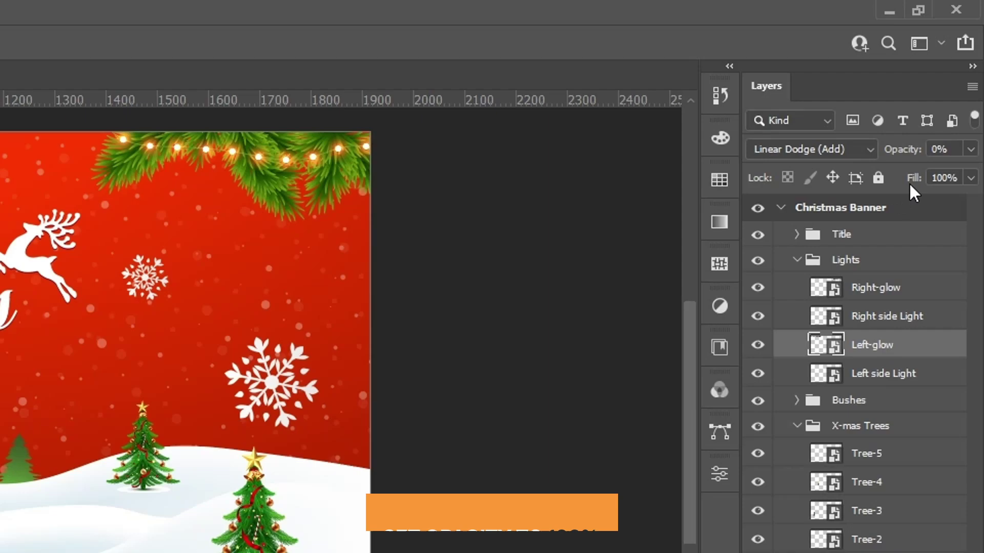
{"action": "left_click", "coordinate": [955, 76]}
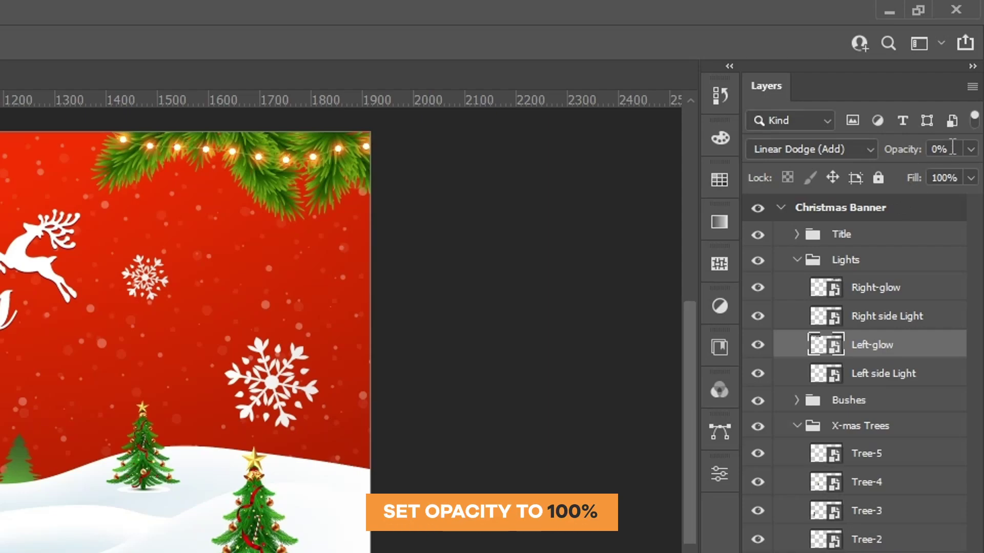
{"action": "type", "text": "100"}
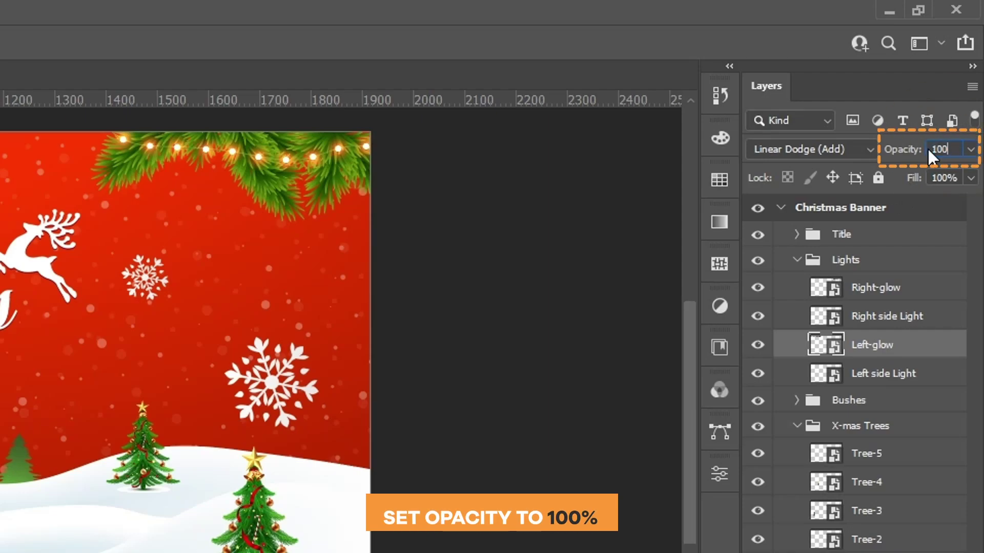
{"action": "key", "text": "Return"}
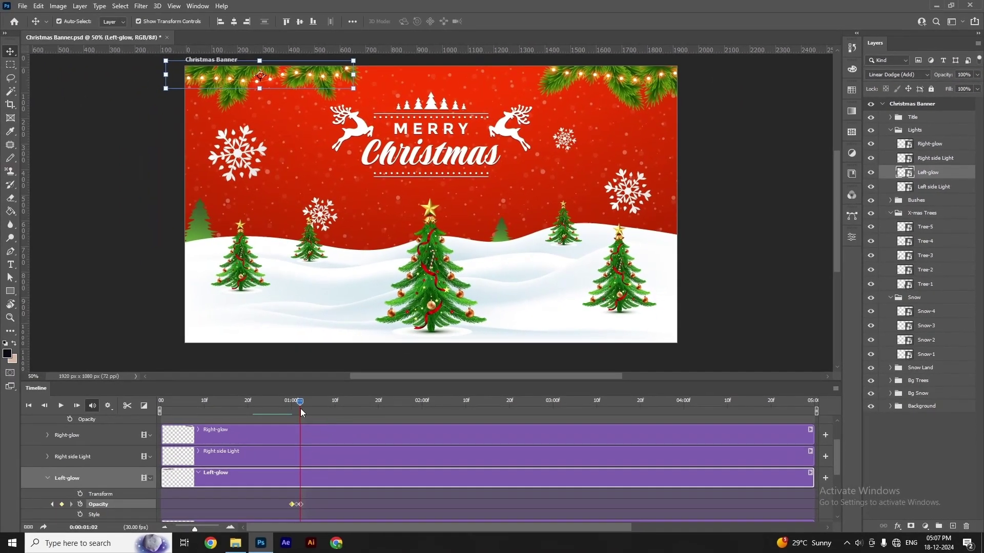
Copy Left-glow's three Opacity keyframes from around 01:00 and paste them at 03:00 and at 04:27.
{"action": "left_click_drag", "start_coordinate": [300, 404], "coordinate": [555, 418]}
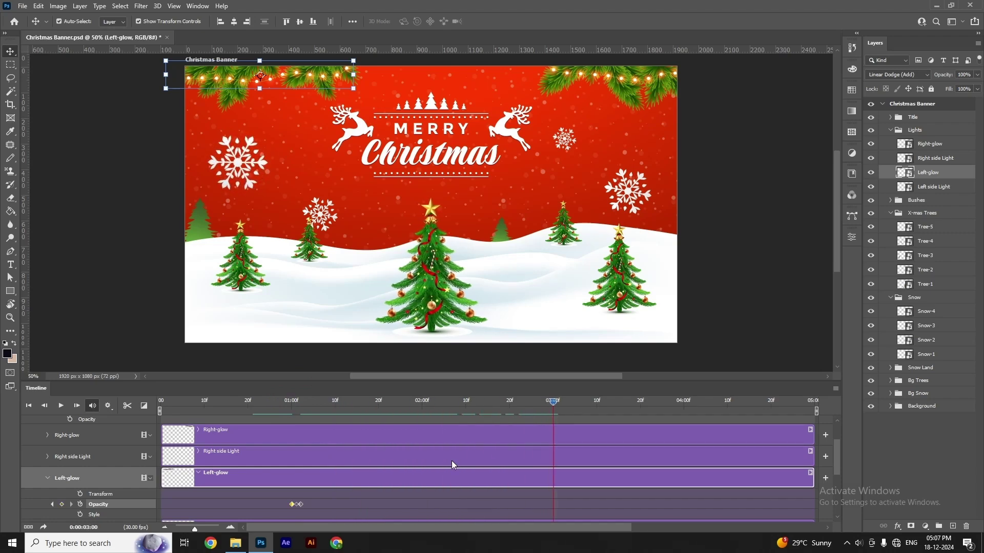
{"action": "right_click", "coordinate": [297, 504]}
{"action": "left_click", "coordinate": [330, 439]}
{"action": "right_click", "coordinate": [298, 505]}
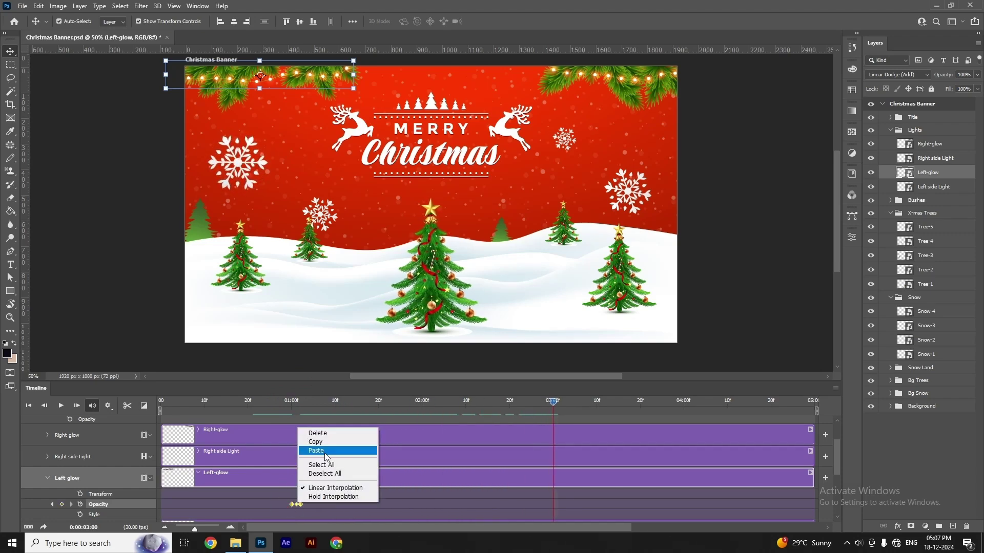
{"action": "left_click", "coordinate": [329, 446]}
{"action": "left_click_drag", "start_coordinate": [554, 406], "coordinate": [801, 404]}
{"action": "right_click", "coordinate": [557, 505]}
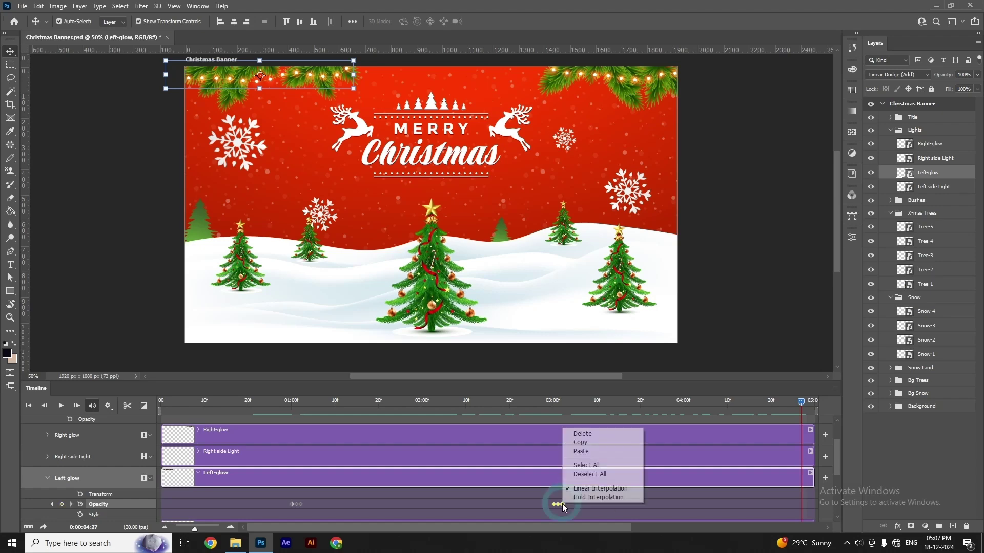
{"action": "left_click", "coordinate": [589, 446]}
Play the timeline from the beginning to preview the blinking of the Left-glow lights.
{"action": "left_click_drag", "start_coordinate": [327, 401], "coordinate": [148, 411]}
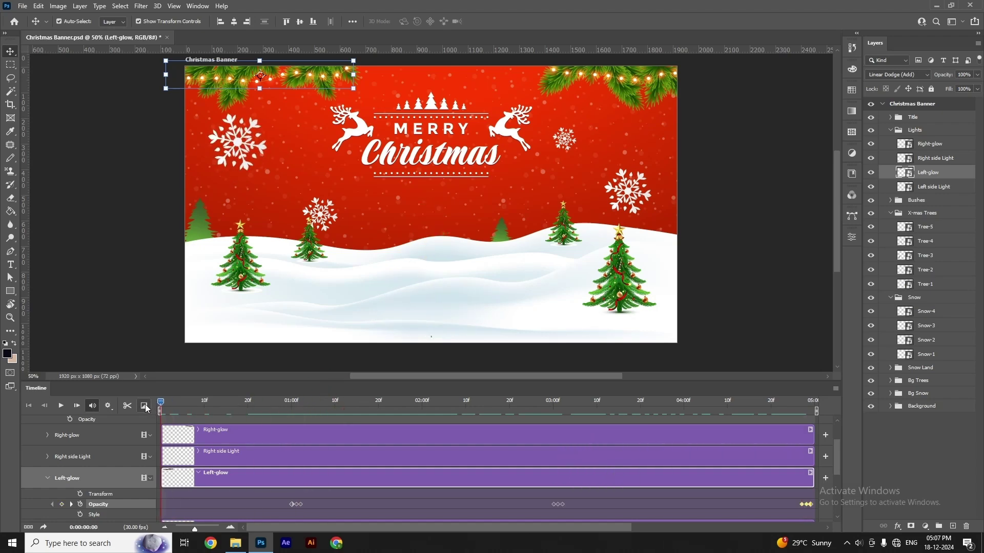
{"action": "left_click", "coordinate": [121, 361]}
{"action": "key", "text": "space"}
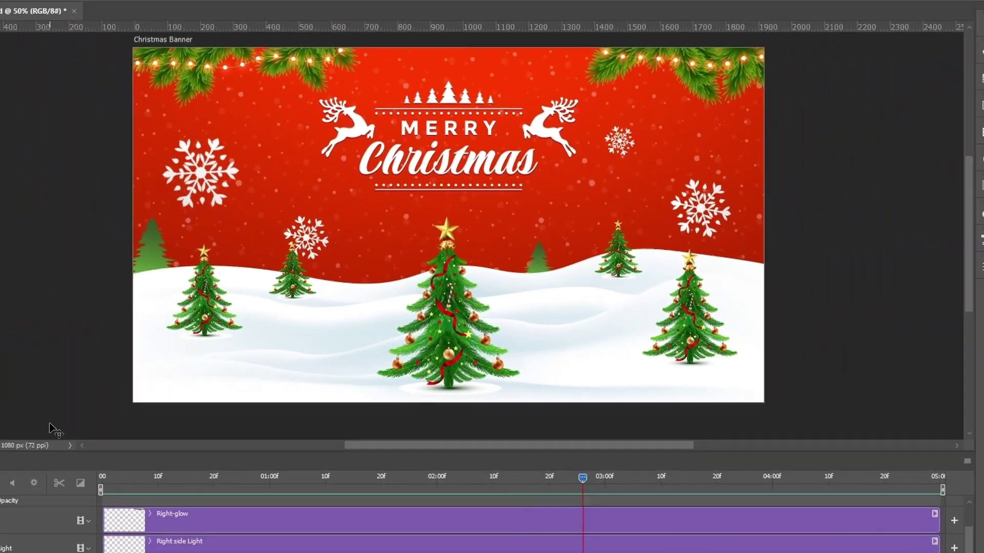
{"action": "key", "text": "space"}
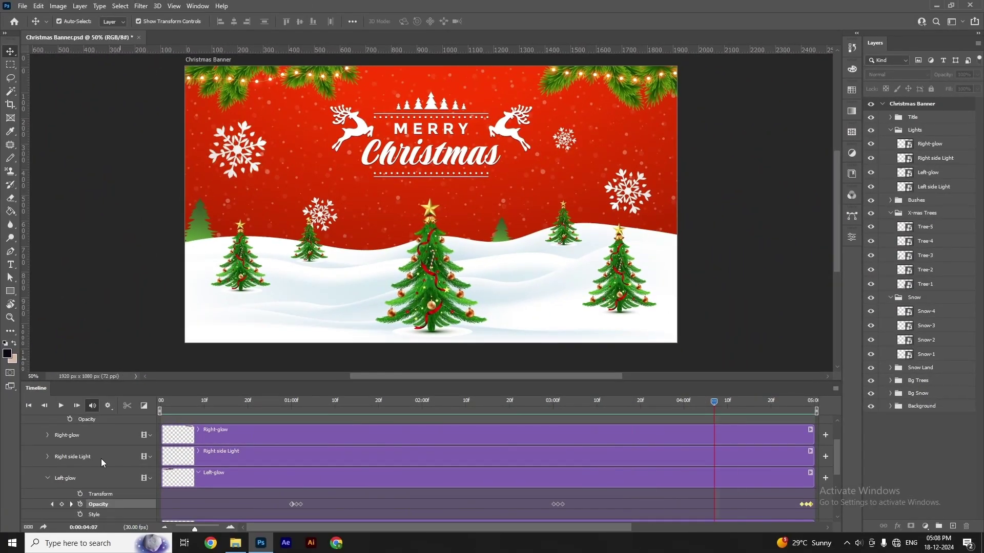
Collapse the Left-glow track and the Lights group, and expand the Title group in the timeline.
{"action": "left_click", "coordinate": [47, 479]}
{"action": "scroll", "coordinate": [227, 484], "scroll_direction": "up", "scroll_amount": 3}
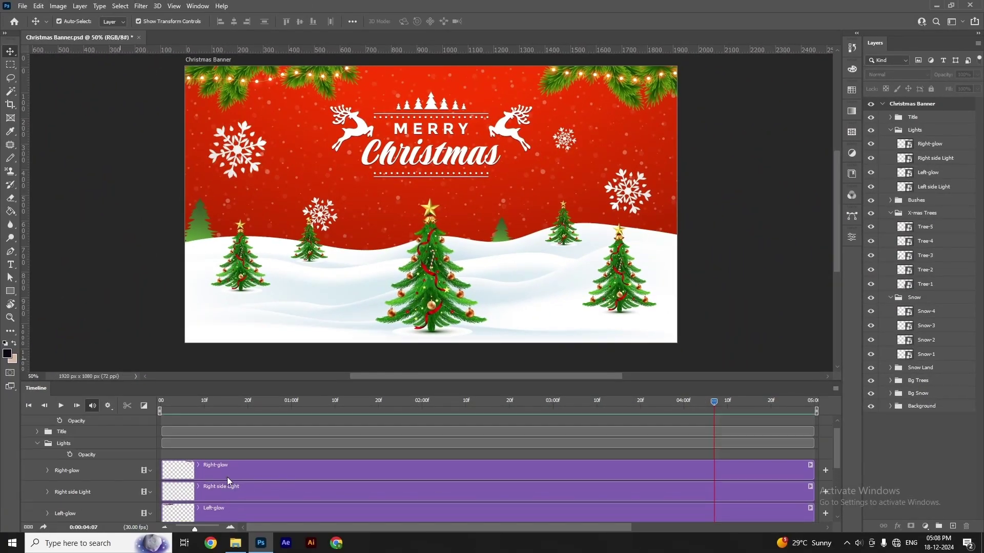
{"action": "left_click", "coordinate": [38, 444]}
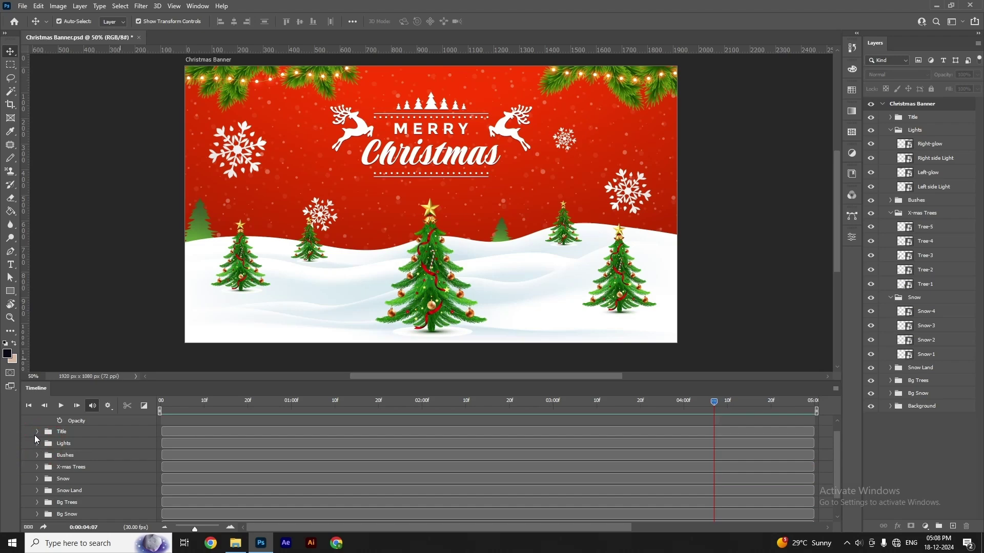
{"action": "left_click", "coordinate": [36, 432]}
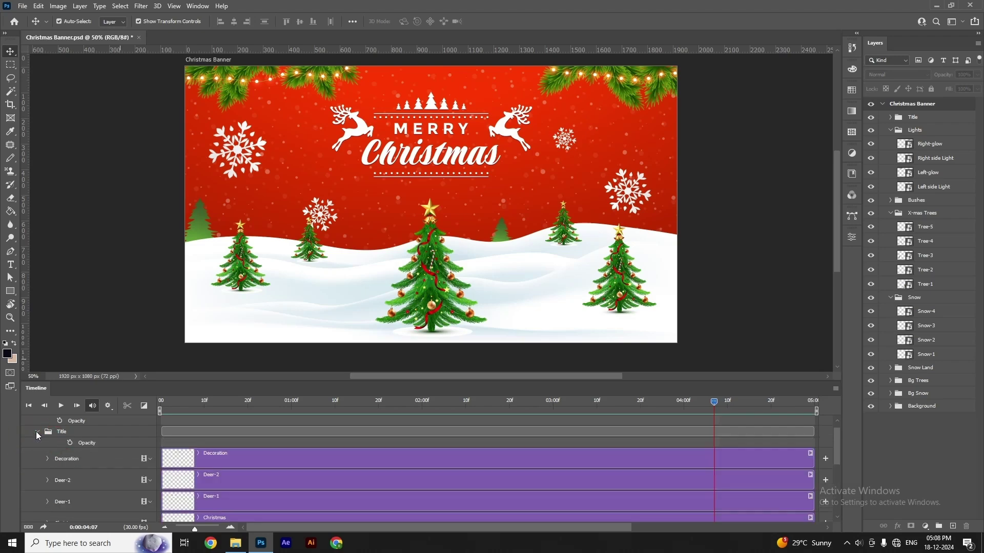
{"action": "scroll", "coordinate": [252, 467], "scroll_direction": "down", "scroll_amount": 2}
Enable Transform keyframing for the Merry layer at 01:00 and add a second Transform keyframe at 01:20.
{"action": "left_click_drag", "start_coordinate": [290, 403], "coordinate": [291, 405]}
{"action": "scroll", "coordinate": [315, 484], "scroll_direction": "down", "scroll_amount": 1}
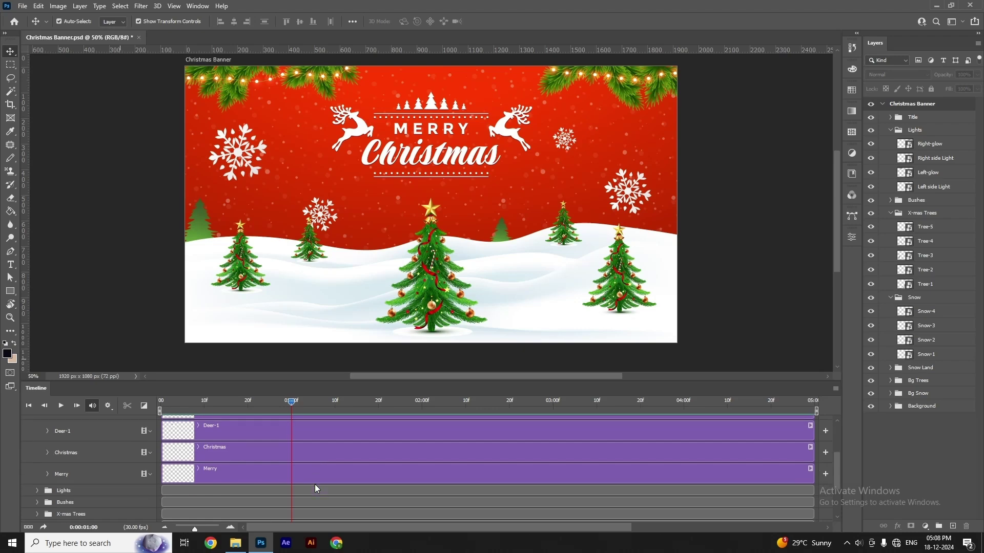
{"action": "left_click", "coordinate": [47, 474]}
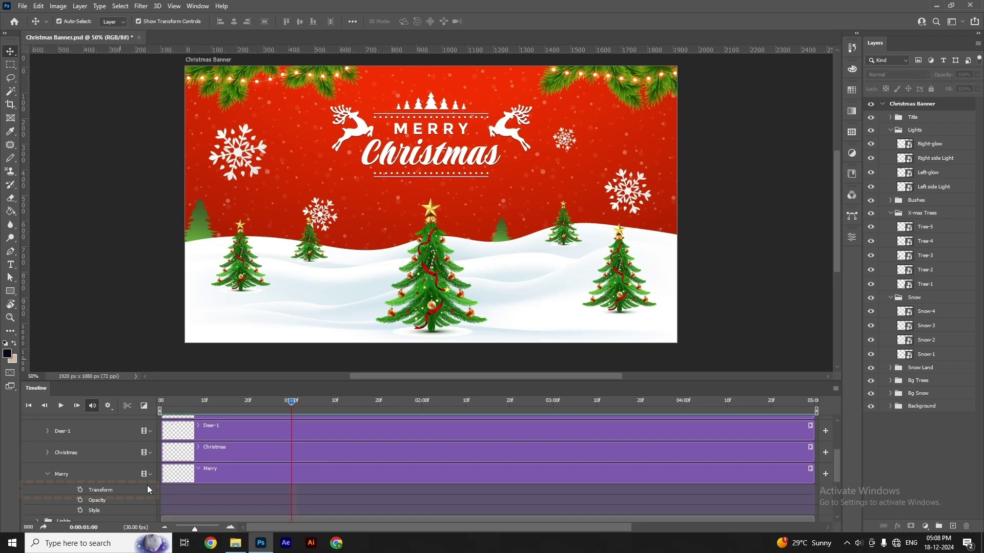
{"action": "left_click", "coordinate": [80, 491]}
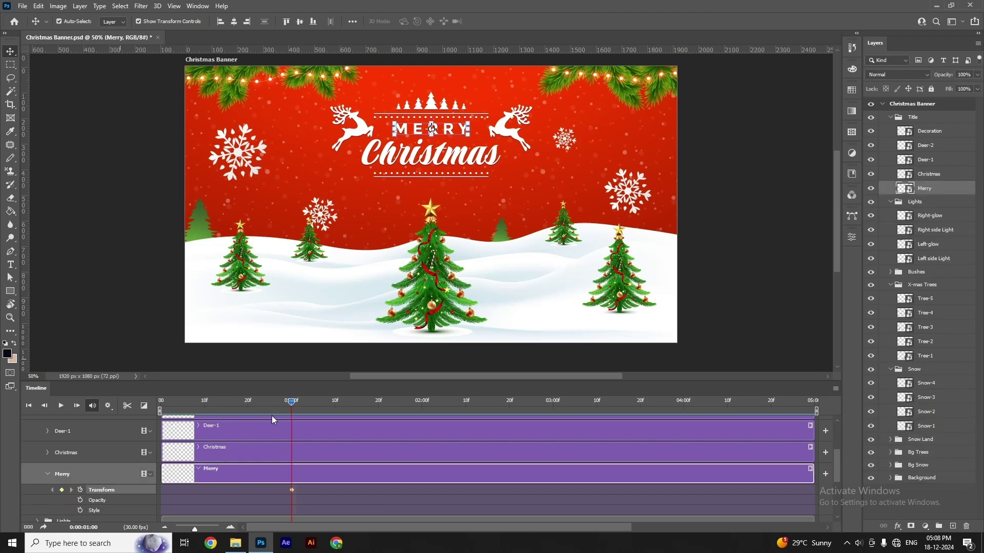
{"action": "left_click_drag", "start_coordinate": [290, 401], "coordinate": [379, 418]}
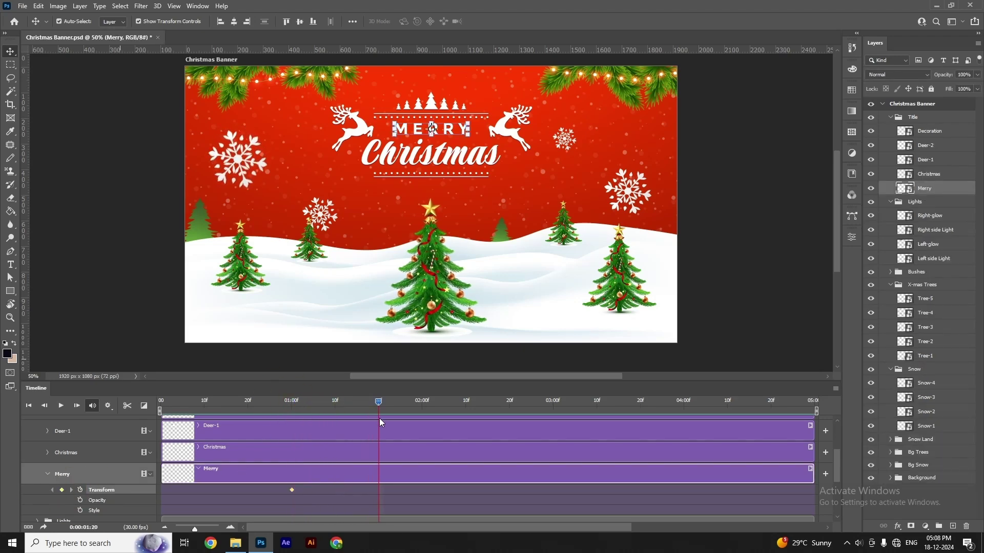
{"action": "left_click", "coordinate": [62, 491]}
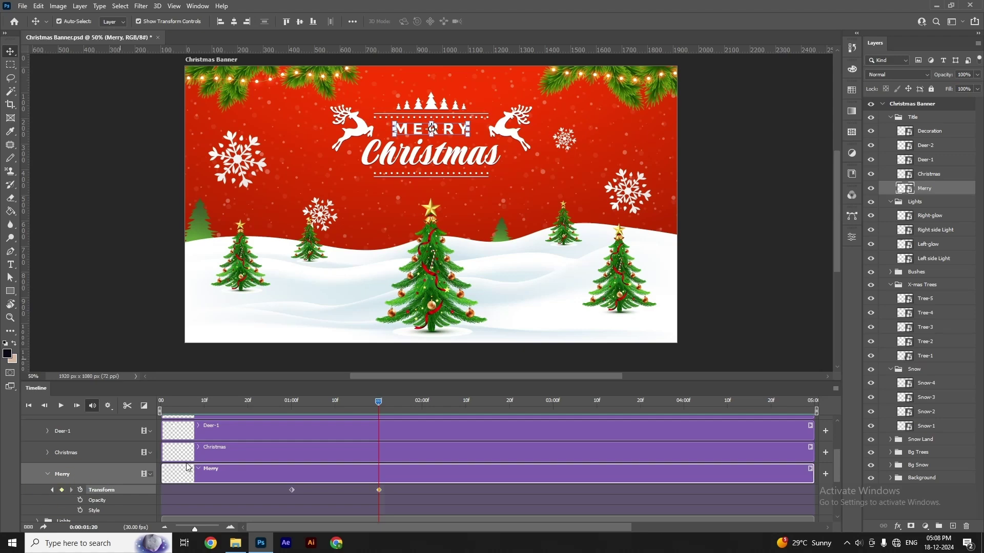
At 01:00, move the Merry text straight up by about 250 px to the banner's upper edge.
{"action": "left_click", "coordinate": [294, 403]}
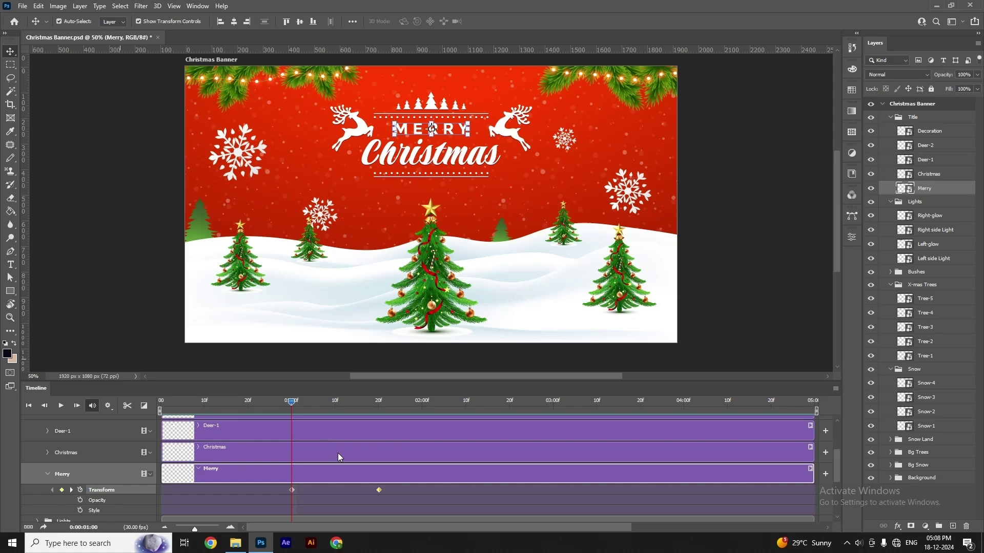
{"action": "key", "text": "shift+Up"}
{"action": "key", "text": "shift+Up"}
{"action": "key", "text": "shift+Up"}
{"action": "key", "text": "shift+Up"}
{"action": "key", "text": "shift+Up"}
{"action": "key", "text": "shift+Up"}
{"action": "key", "text": "shift+Up"}
{"action": "key", "text": "shift+Up"}
{"action": "key", "text": "shift+Up"}
{"action": "key", "text": "shift+Up"}
{"action": "key", "text": "shift+Up"}
{"action": "key", "text": "shift+Up"}
{"action": "key", "text": "shift+Up"}
{"action": "key", "text": "shift+Up"}
{"action": "key", "text": "shift+Up"}
{"action": "key", "text": "shift+Up"}
{"action": "key", "text": "shift+Up"}
{"action": "key", "text": "shift+Up"}
{"action": "key", "text": "shift+Up"}
{"action": "key", "text": "shift+Up"}
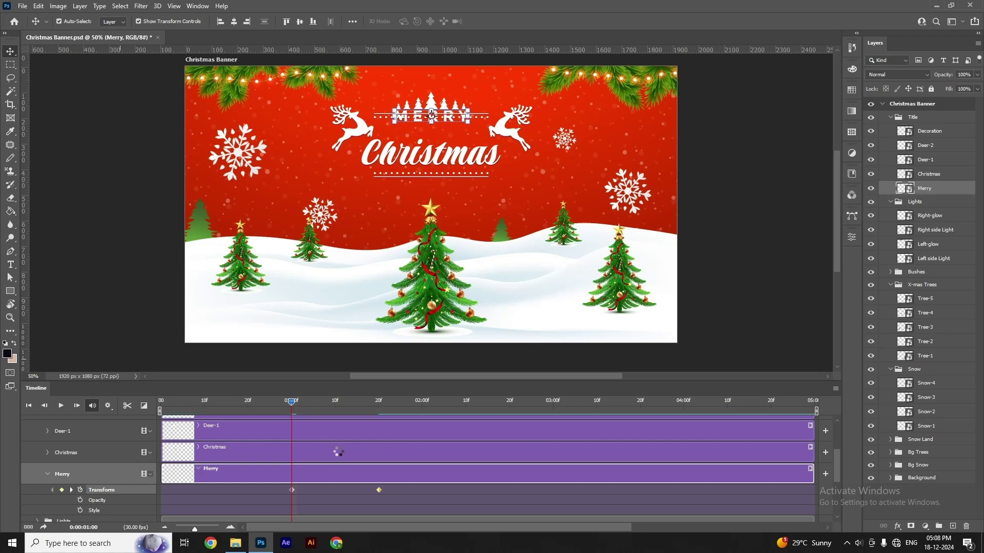
{"action": "key", "text": "shift+Up"}
{"action": "key", "text": "shift+Up"}
{"action": "key", "text": "shift+Up"}
{"action": "key", "text": "shift+Up"}
{"action": "key", "text": "shift+Up"}
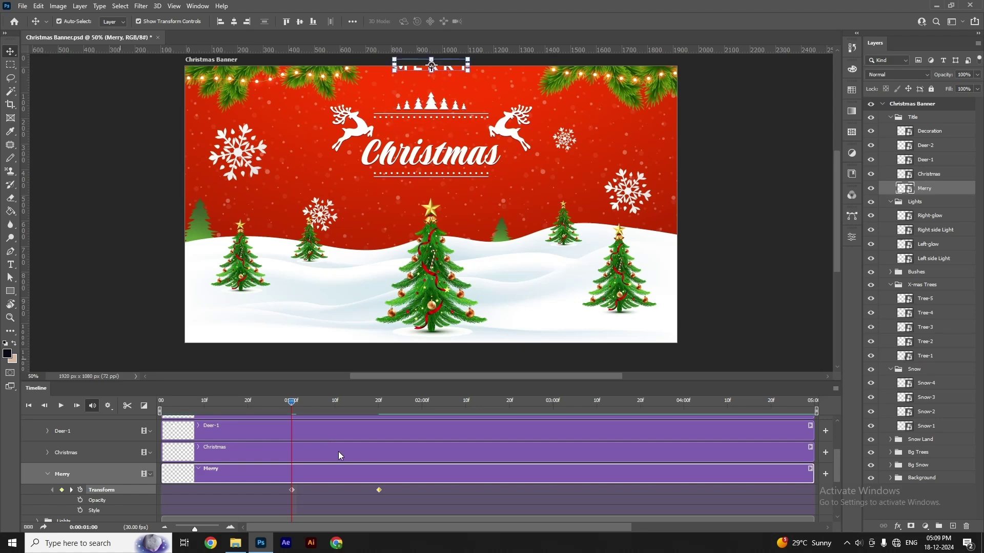
Enable Opacity keyframing for the Merry layer at 01:00 and set its opacity there to 0%.
{"action": "left_click", "coordinate": [80, 500]}
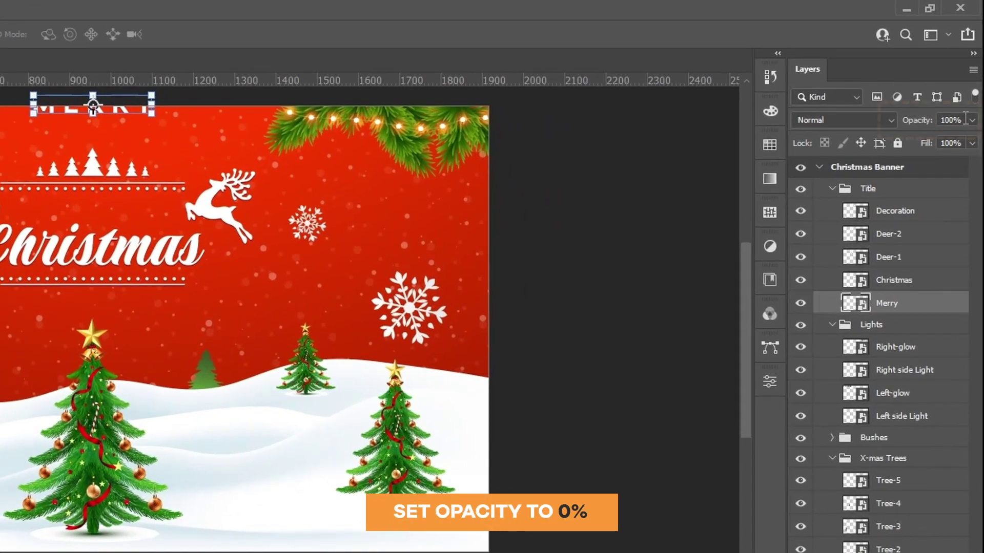
{"action": "left_click", "coordinate": [952, 88]}
{"action": "type", "text": "0"}
{"action": "key", "text": "Return"}
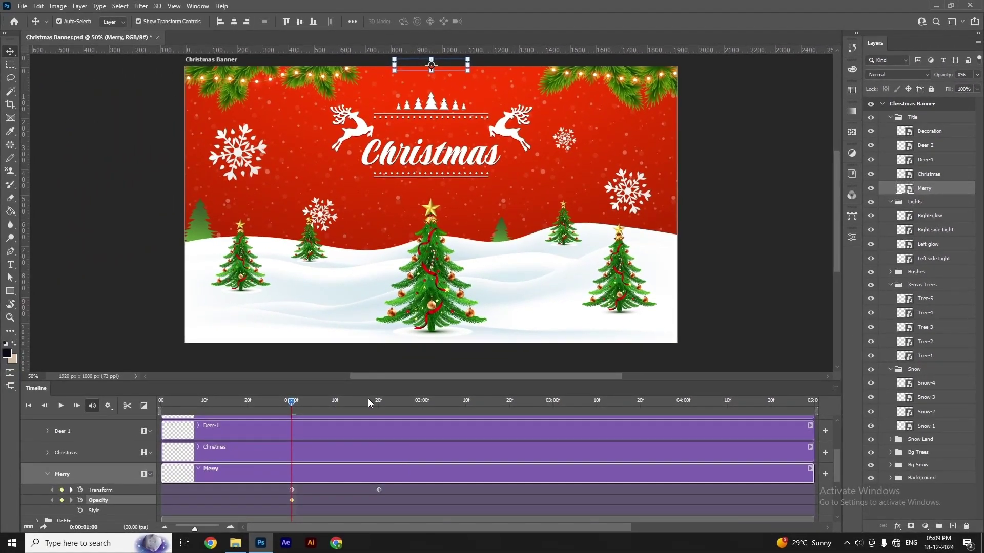
At 01:20, set the Merry layer's opacity to 100% and scrub the timeline to preview its drop-in and fade.
{"action": "left_click_drag", "start_coordinate": [369, 402], "coordinate": [379, 402]}
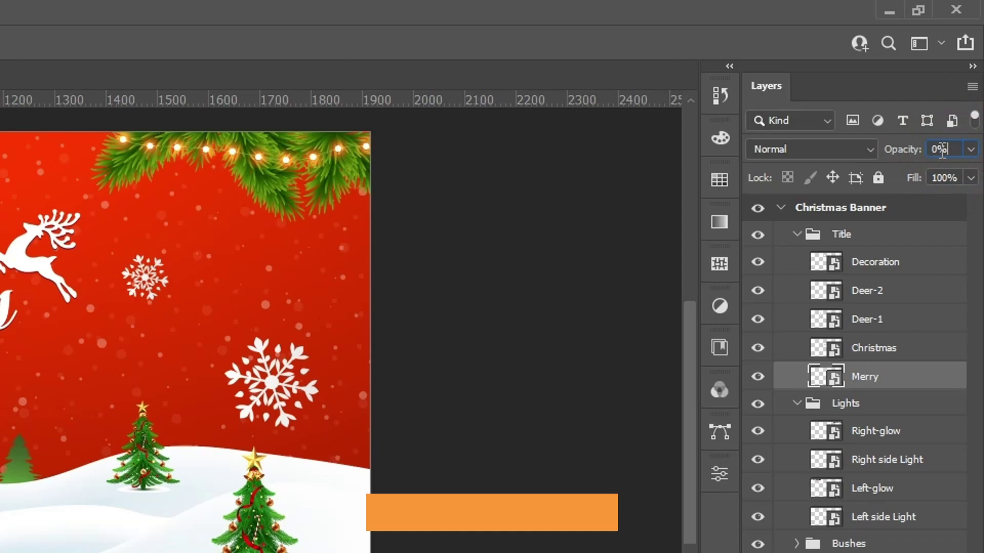
{"action": "double_click", "coordinate": [941, 150]}
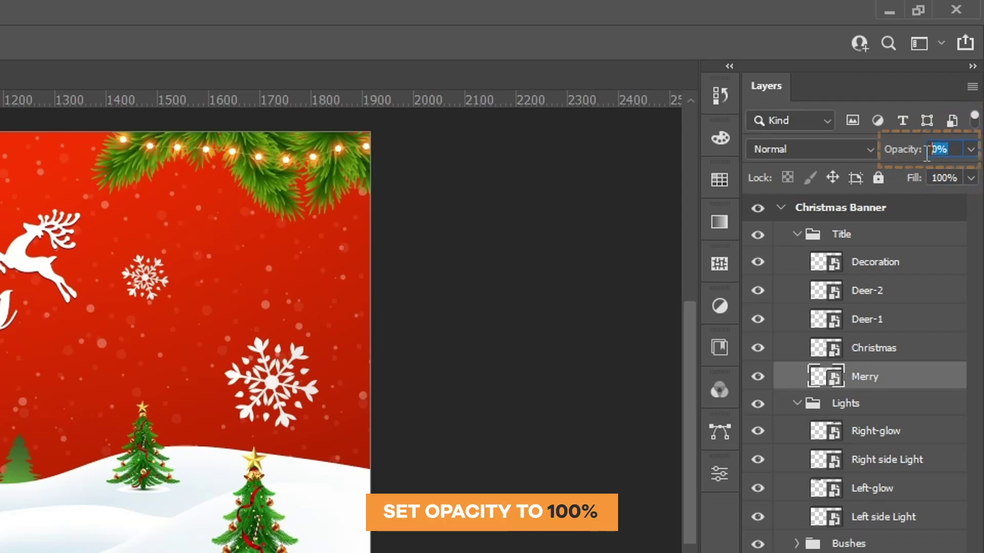
{"action": "type", "text": "100"}
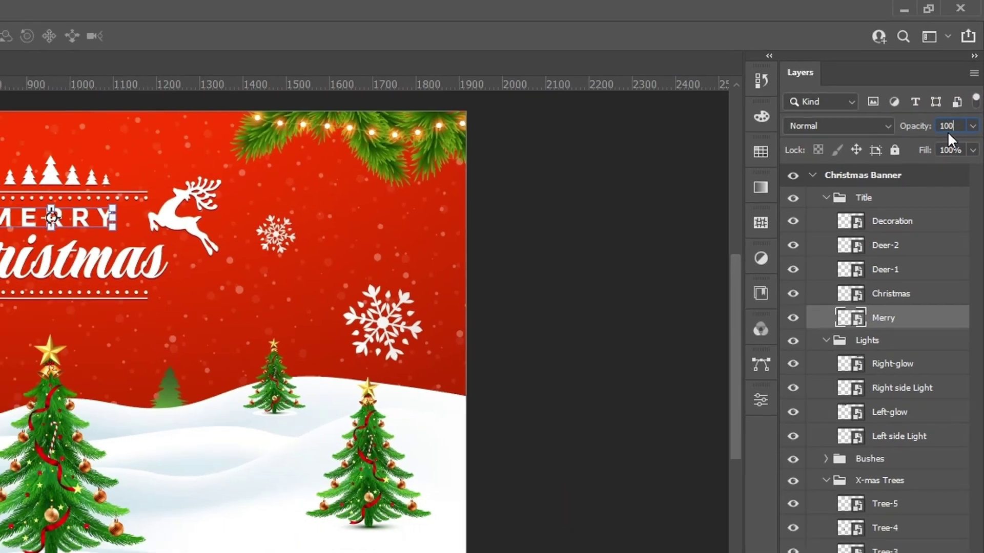
{"action": "key", "text": "Return"}
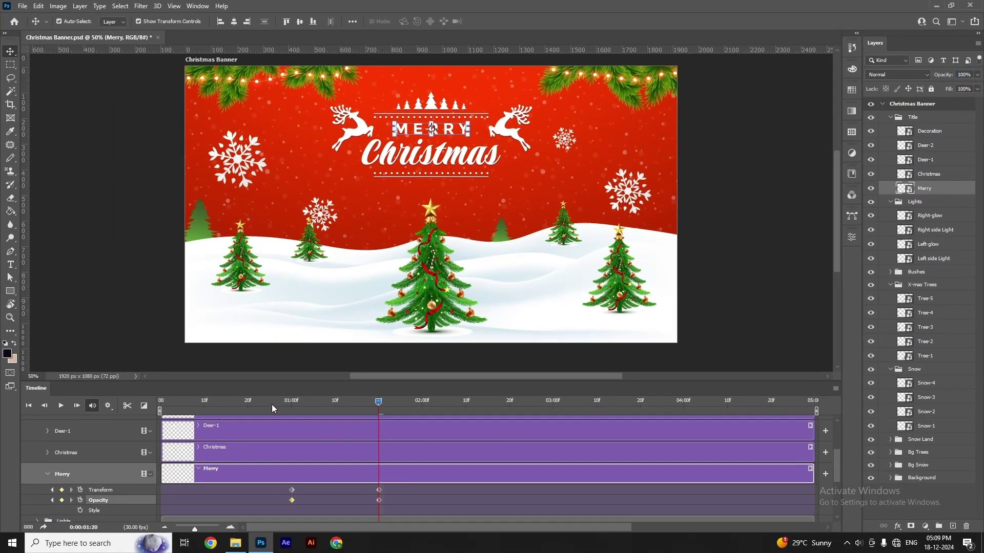
{"action": "left_click_drag", "start_coordinate": [272, 405], "coordinate": [380, 408]}
Keyframe the Christmas layer's Opacity at 01:20 and 02:10, with 0% opacity at 01:20.
{"action": "left_click", "coordinate": [47, 453]}
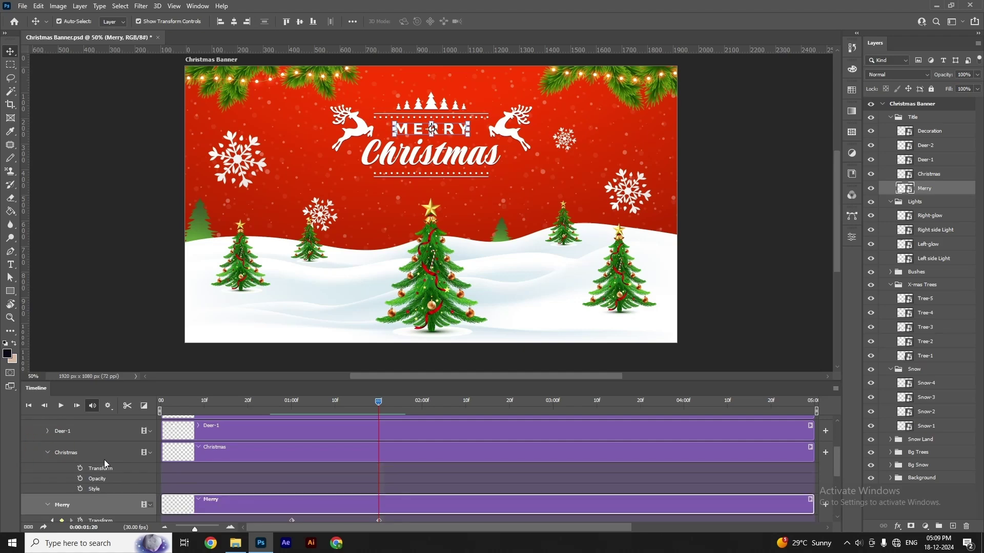
{"action": "left_click", "coordinate": [80, 479]}
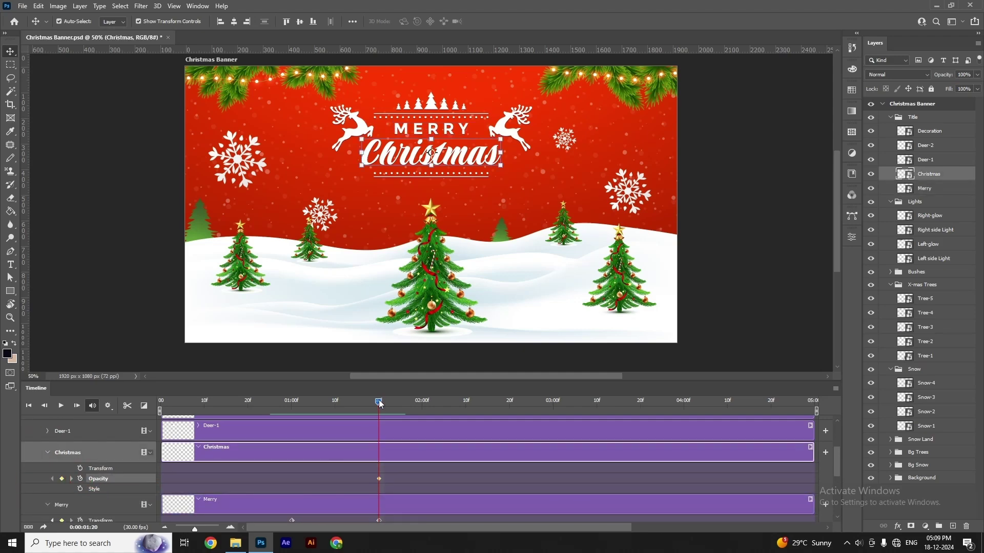
{"action": "left_click_drag", "start_coordinate": [379, 401], "coordinate": [465, 405]}
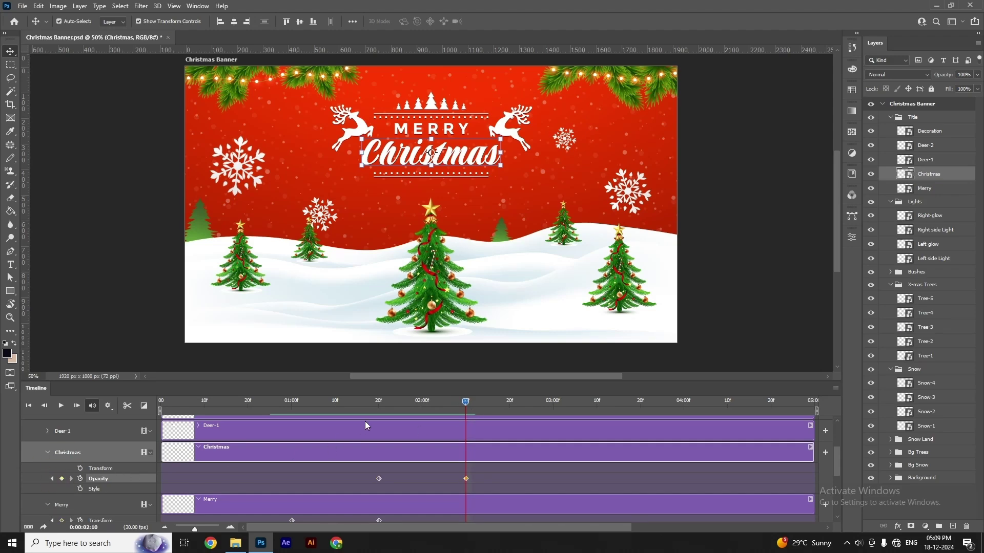
{"action": "left_click", "coordinate": [379, 401]}
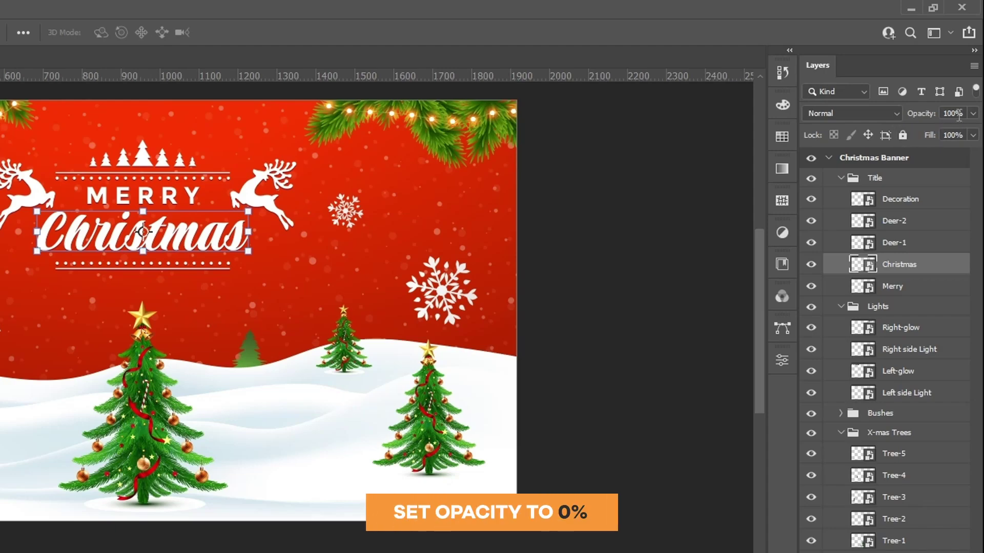
{"action": "left_click", "coordinate": [954, 114]}
{"action": "type", "text": "0"}
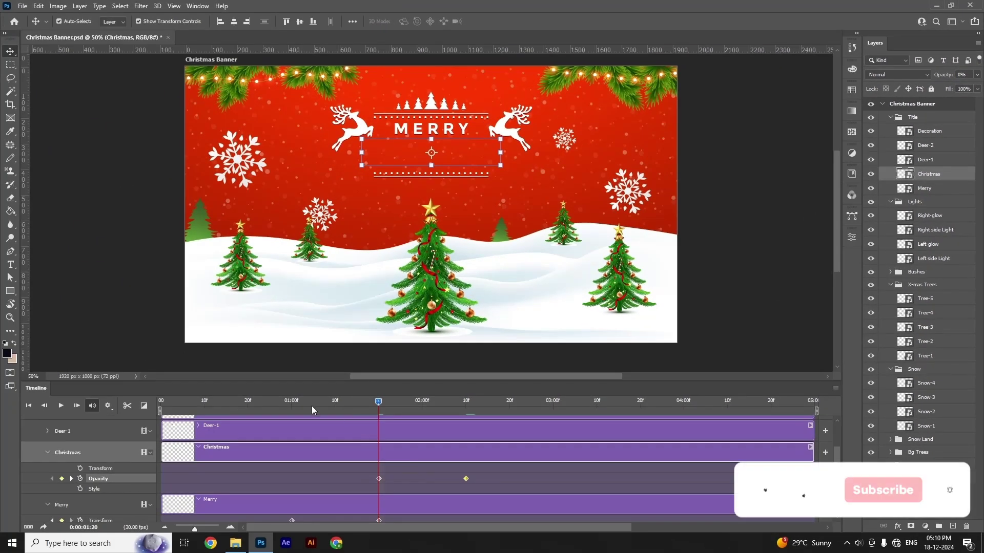
Enable Transform keyframing for the Deer-1 layer at 02:20 and add a second Transform keyframe at 03:20.
{"action": "left_click_drag", "start_coordinate": [312, 406], "coordinate": [508, 413]}
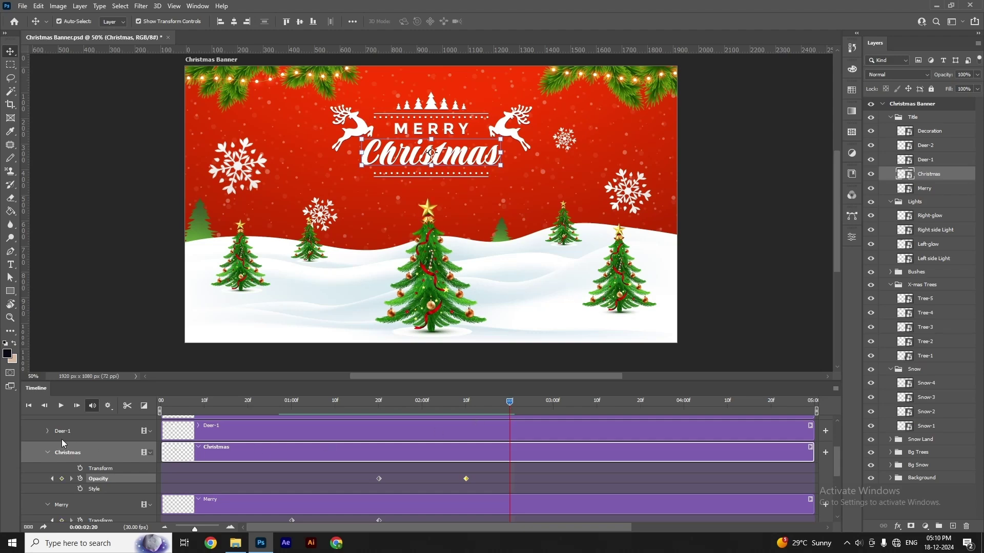
{"action": "left_click", "coordinate": [47, 432]}
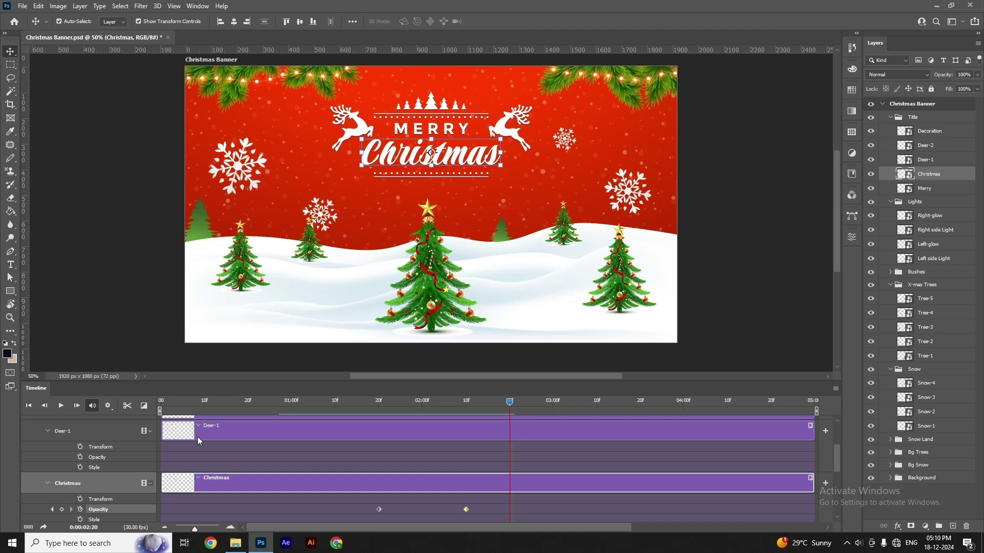
{"action": "left_click", "coordinate": [80, 448]}
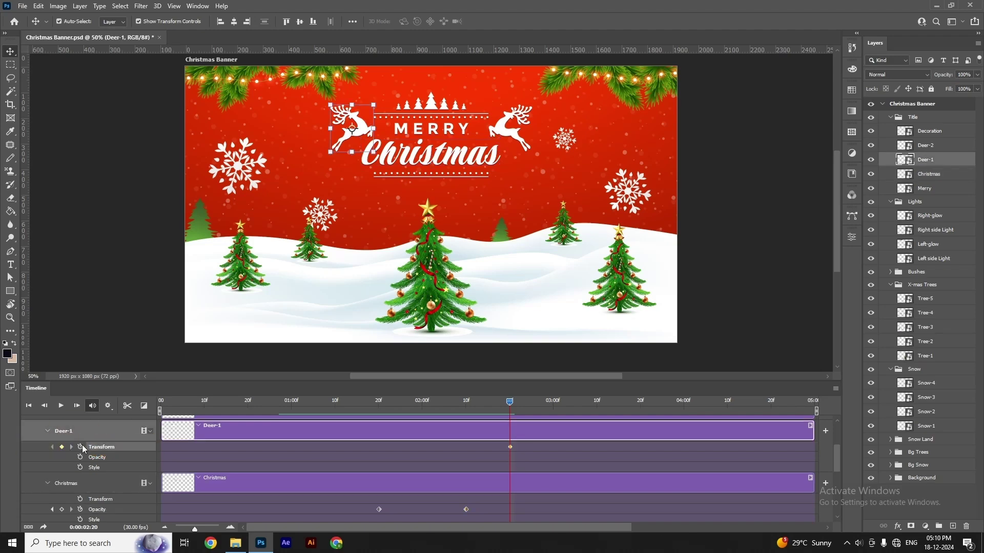
{"action": "left_click_drag", "start_coordinate": [509, 400], "coordinate": [642, 416]}
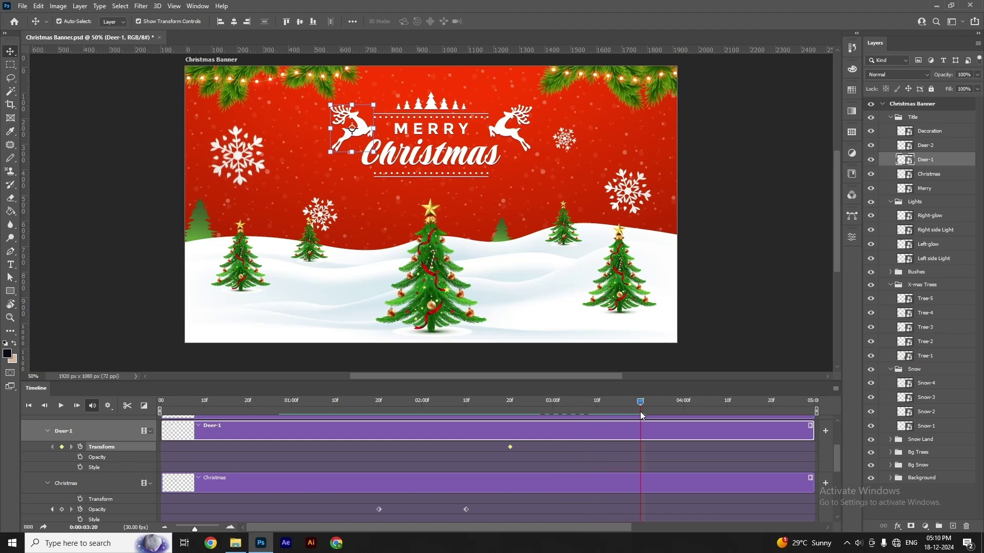
{"action": "left_click", "coordinate": [62, 447]}
At 02:20, move the Deer-1 figure straight left by about 50 px.
{"action": "left_click", "coordinate": [510, 400]}
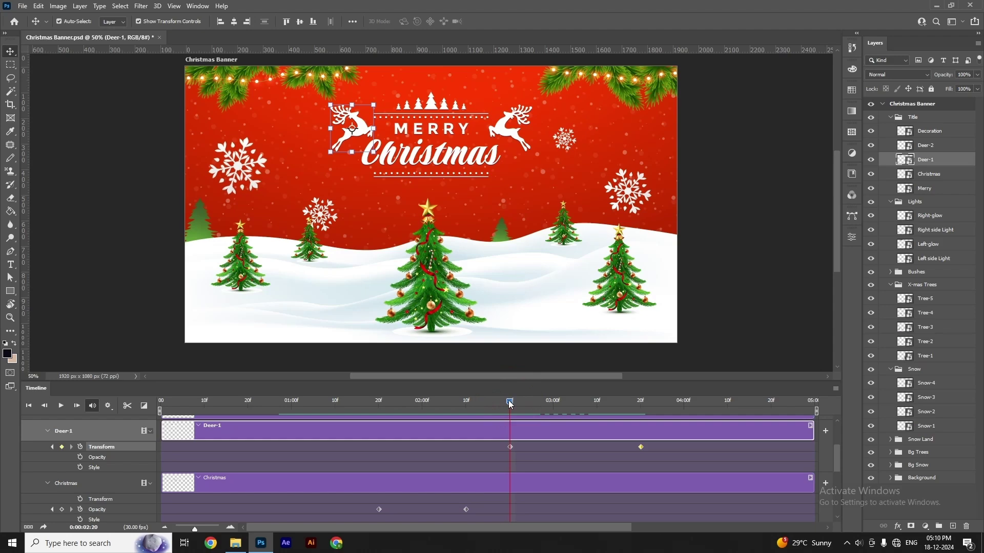
{"action": "key", "text": "shift+Left"}
{"action": "key", "text": "shift+Left"}
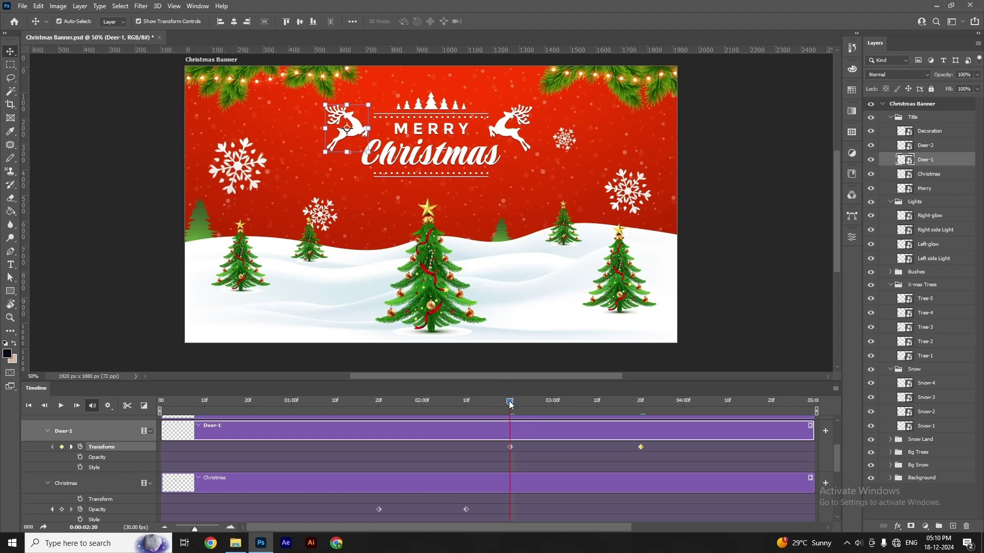
{"action": "key", "text": "shift+Left"}
{"action": "key", "text": "shift+Left"}
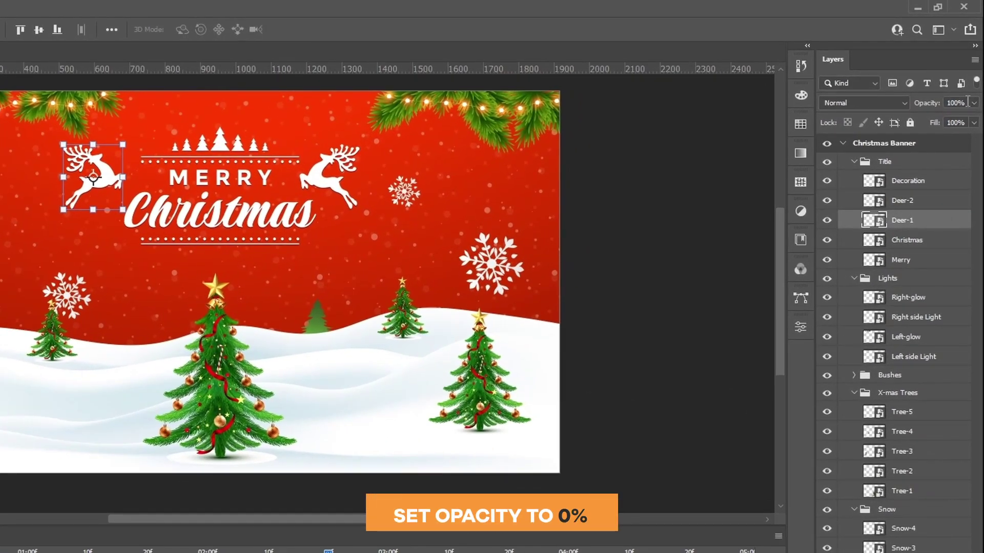
Keyframe the Deer-1 layer's Opacity at 0% at 02:20 and 100% at 03:20, and scrub between them to preview.
{"action": "left_click", "coordinate": [950, 102]}
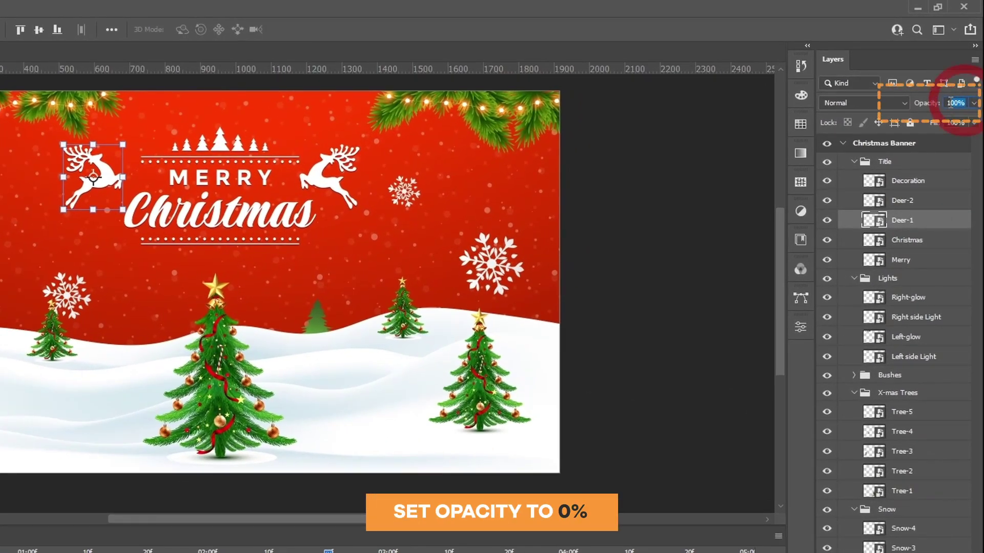
{"action": "type", "text": "0"}
{"action": "key", "text": "Return"}
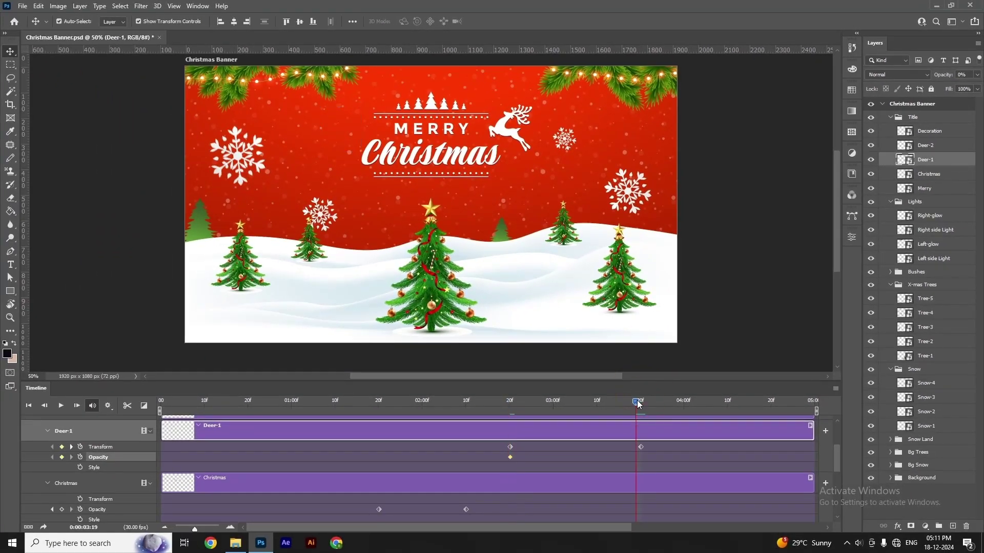
{"action": "left_click_drag", "start_coordinate": [637, 401], "coordinate": [642, 401]}
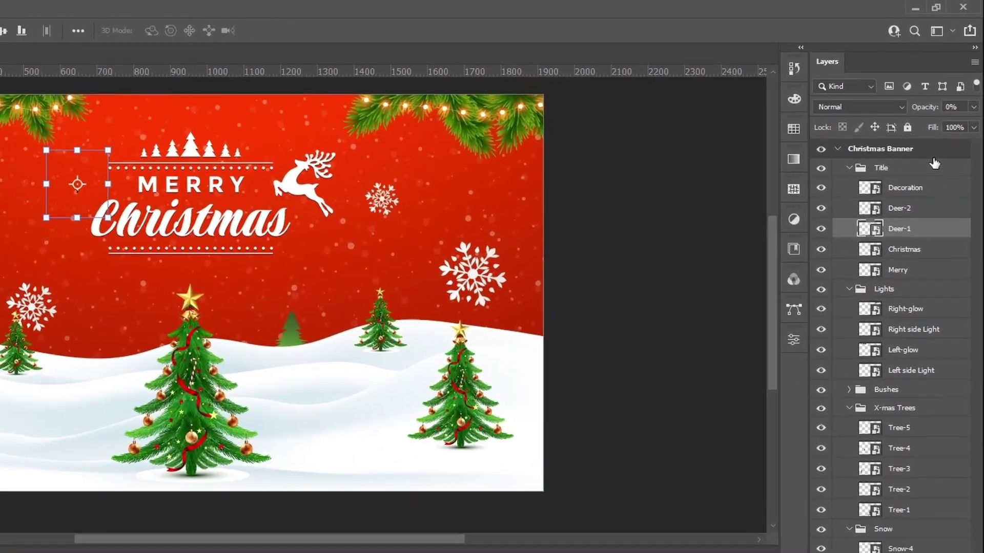
{"action": "left_click", "coordinate": [956, 81]}
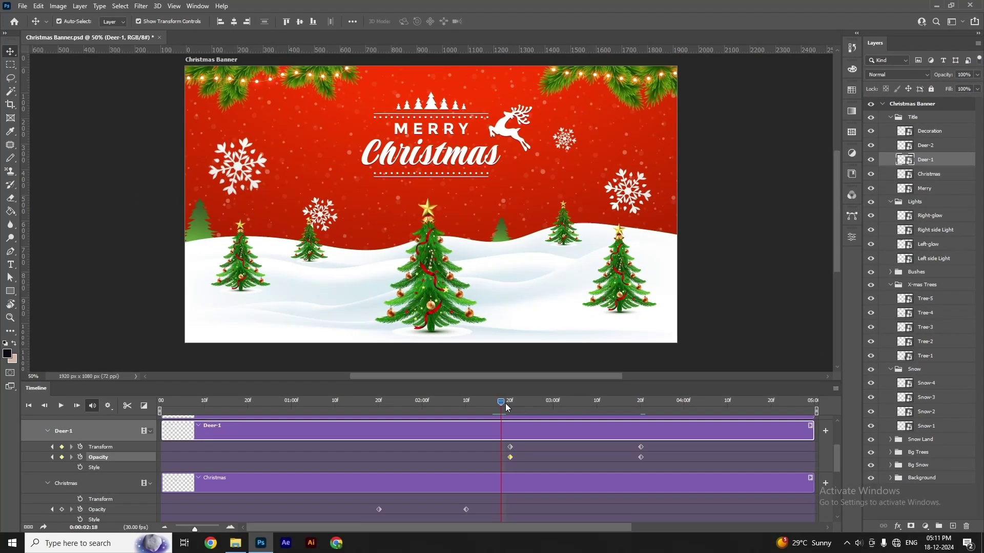
{"action": "left_click_drag", "start_coordinate": [505, 404], "coordinate": [641, 388]}
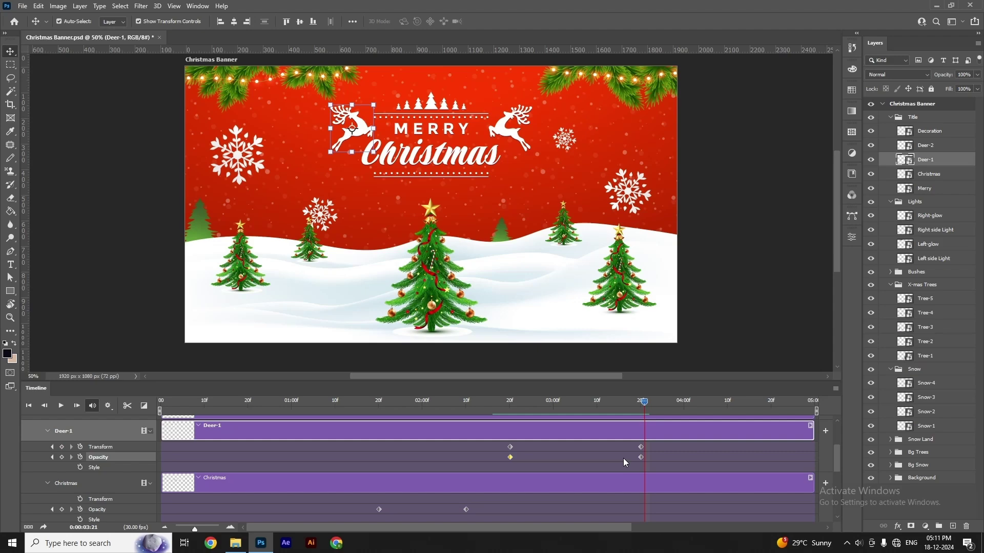
Keyframe the Deer-2 layer from 02:20 to 03:20 to slide in from about 50 px further right while fading from 0% to 100% opacity.
{"action": "key", "text": "alt+bracketright"}
{"action": "mouse_move", "coordinate": [644, 402]}
{"action": "left_mouse_down"}
{"action": "mouse_move", "coordinate": [510, 404]}
{"action": "mouse_move", "coordinate": [640, 404]}
{"action": "left_mouse_up"}
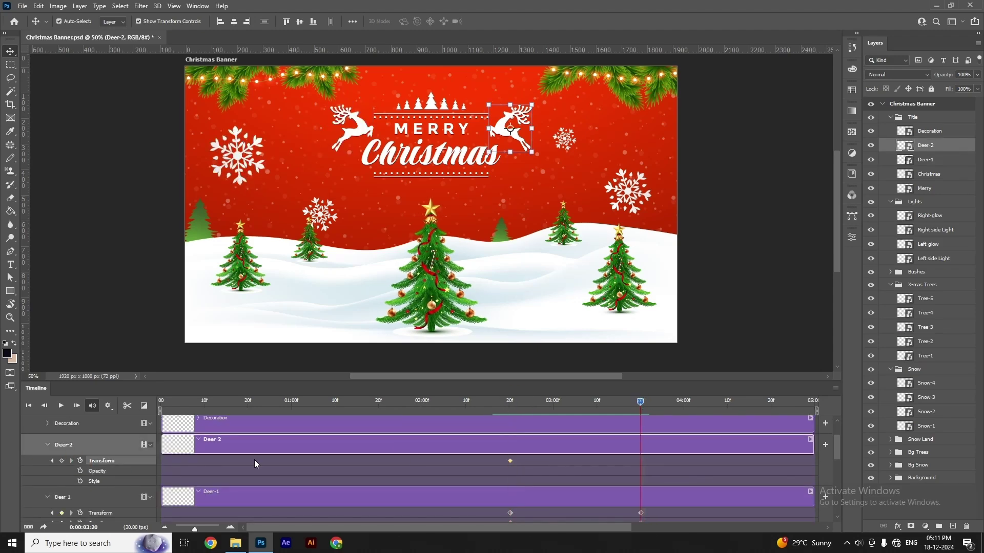
{"action": "left_click", "coordinate": [52, 461]}
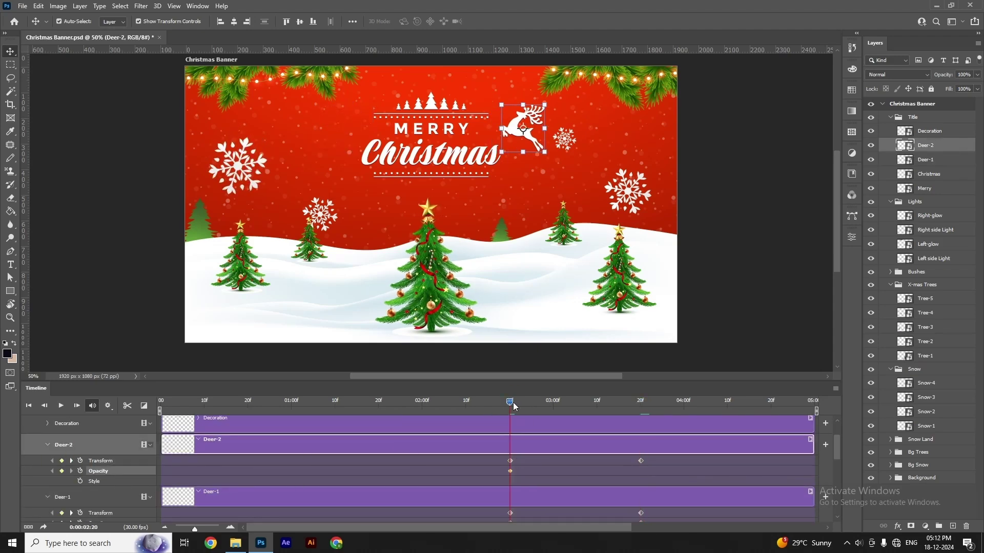
{"action": "left_click", "coordinate": [640, 403]}
{"action": "type", "text": "1"}
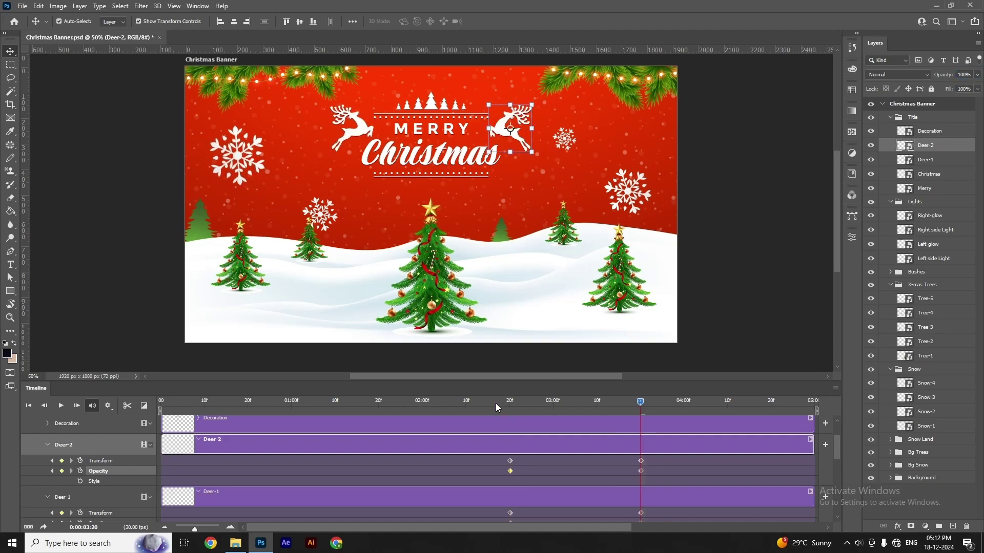
{"action": "left_click_drag", "start_coordinate": [496, 403], "coordinate": [640, 401]}
Expand the Decoration track, enable its Opacity keyframing at 03:20 and set the opacity there to 0%.
{"action": "scroll", "coordinate": [244, 461], "scroll_direction": "up", "scroll_amount": 2}
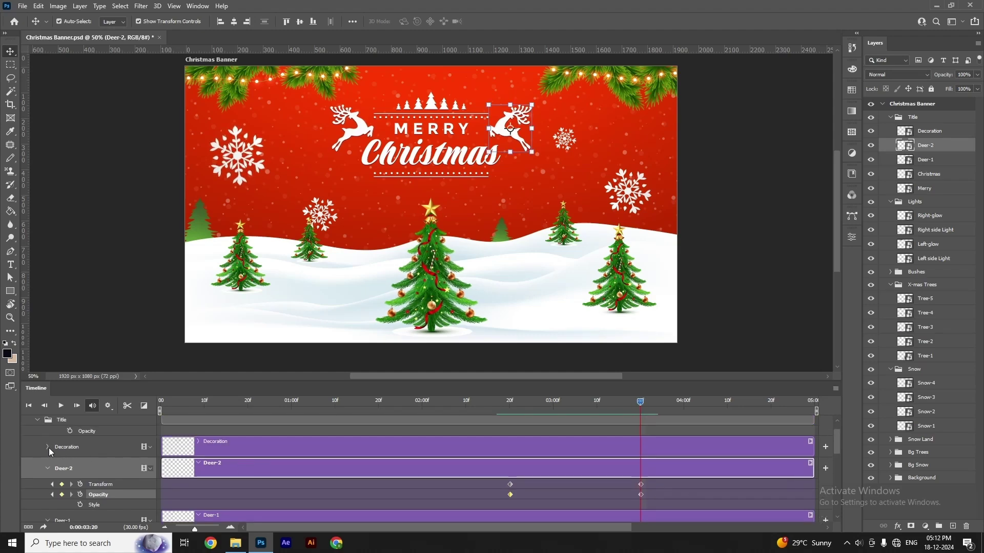
{"action": "left_click", "coordinate": [48, 447]}
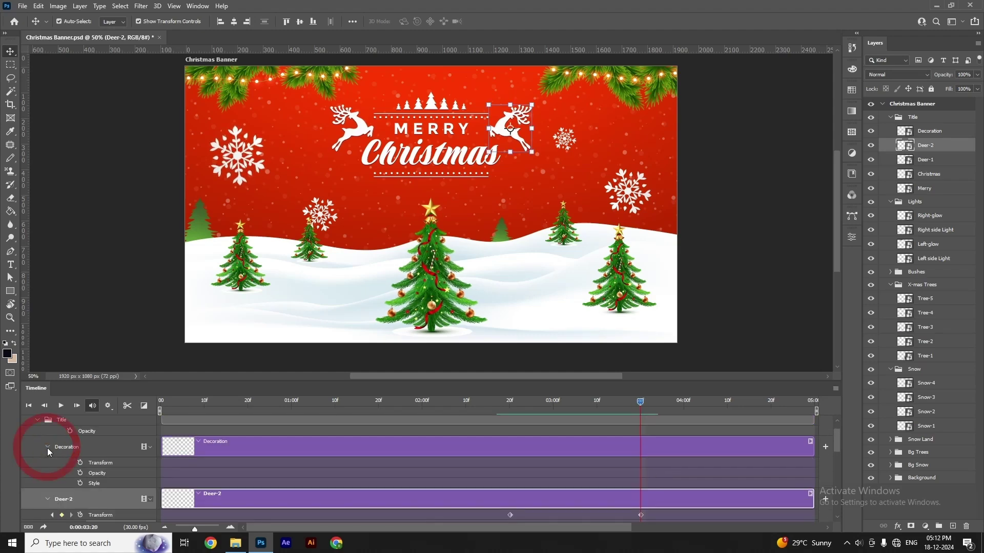
{"action": "left_click", "coordinate": [80, 474]}
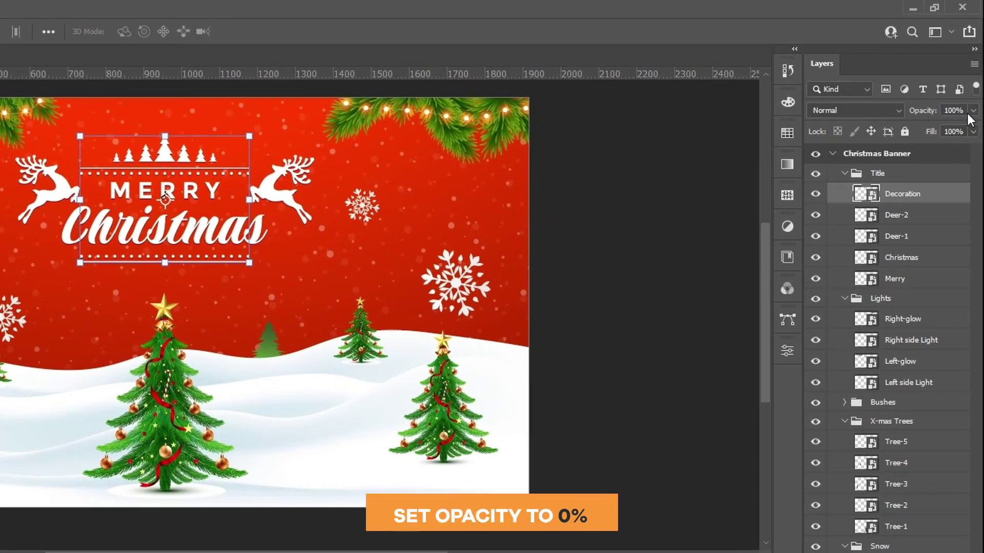
{"action": "type", "text": "0"}
{"action": "key", "text": "Return"}
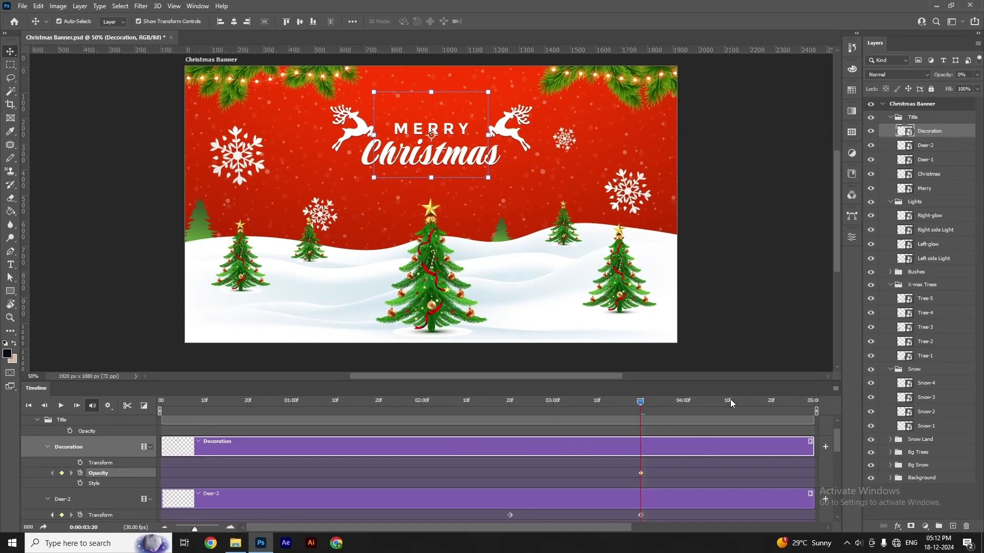
At 04:20, set the Decoration layer's opacity to 100%.
{"action": "left_click_drag", "start_coordinate": [732, 400], "coordinate": [773, 400]}
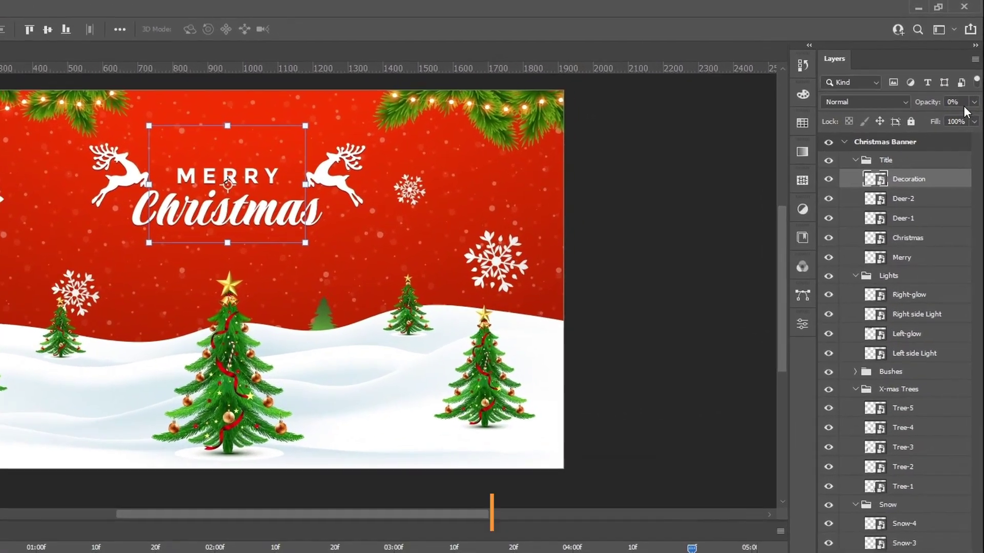
{"action": "left_click", "coordinate": [954, 75]}
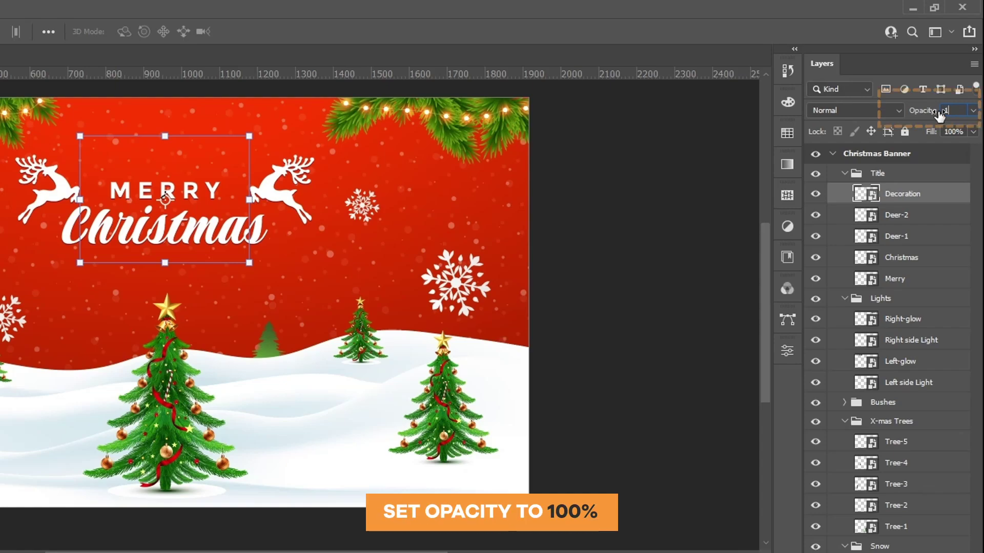
{"action": "type", "text": "100"}
{"action": "key", "text": "Return"}
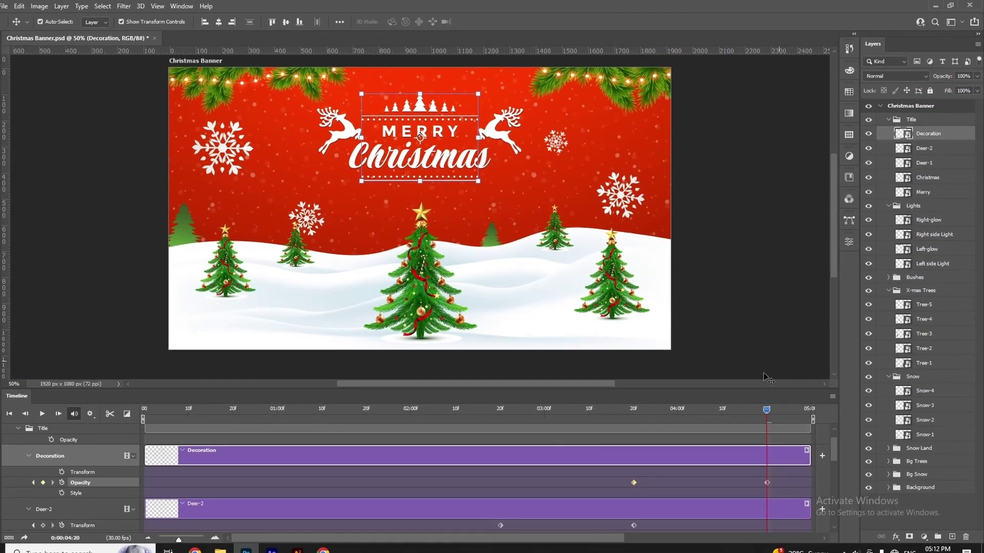
Return to the start of the timeline and play the finished Christmas banner animation.
{"action": "left_click_drag", "start_coordinate": [767, 409], "coordinate": [122, 440]}
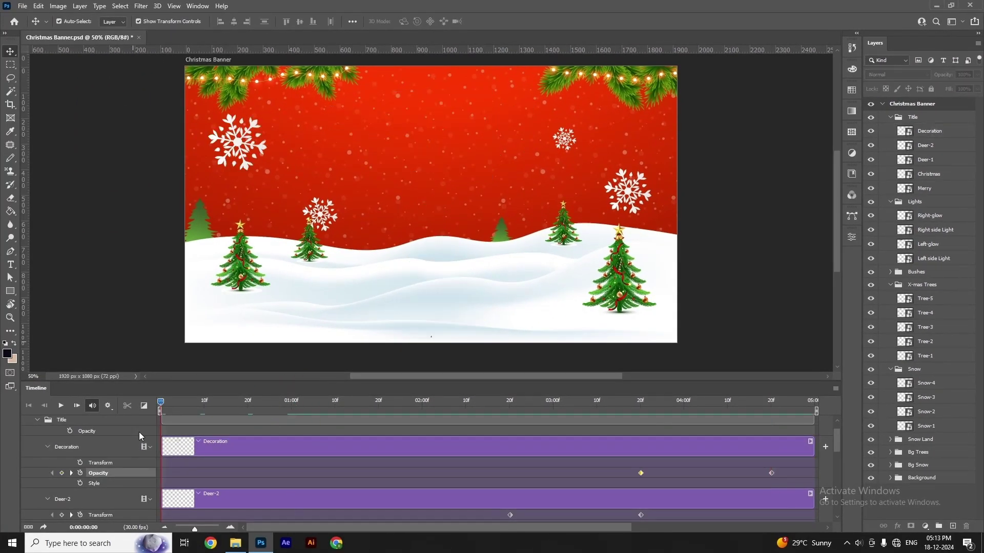
{"action": "key", "text": "space"}
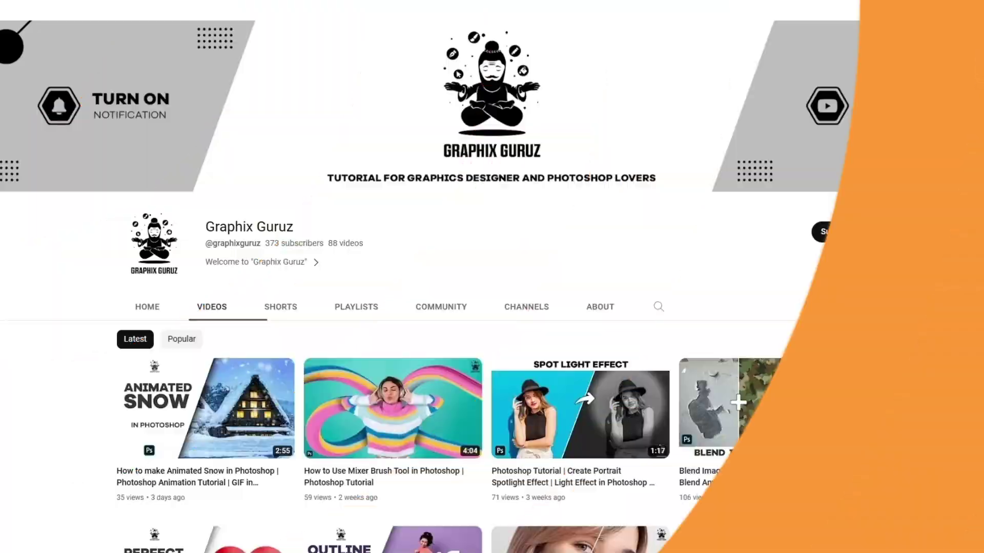
{"action": "scroll", "coordinate": [491, 287], "scroll_direction": "down", "scroll_amount": 6}
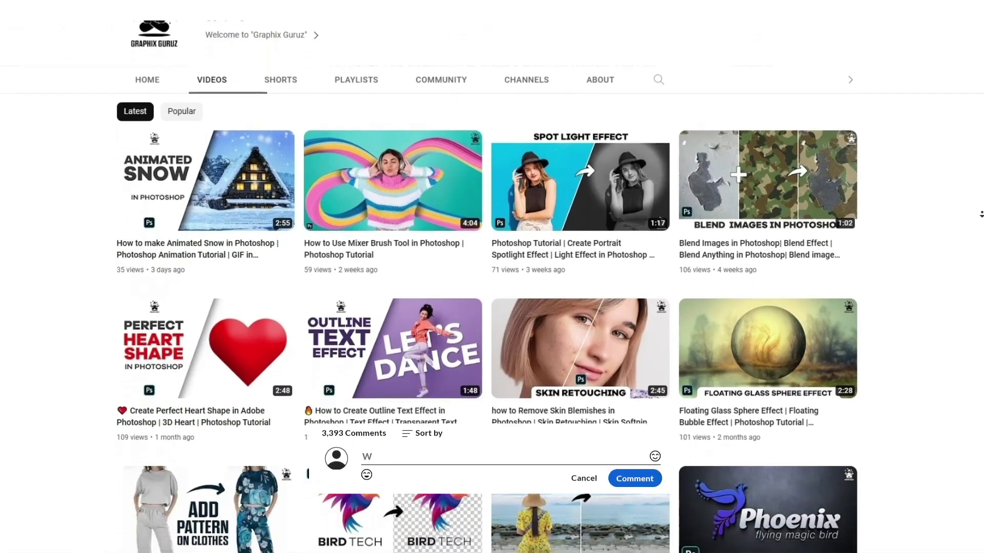
{"action": "scroll", "coordinate": [492, 287], "scroll_direction": "down", "scroll_amount": 6}
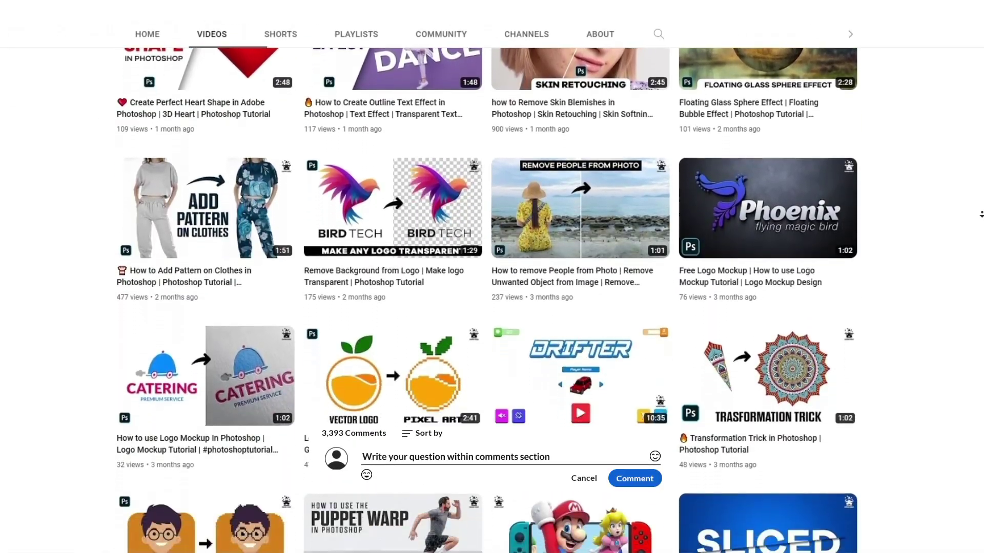
{"action": "scroll", "coordinate": [492, 287], "scroll_direction": "down", "scroll_amount": 6}
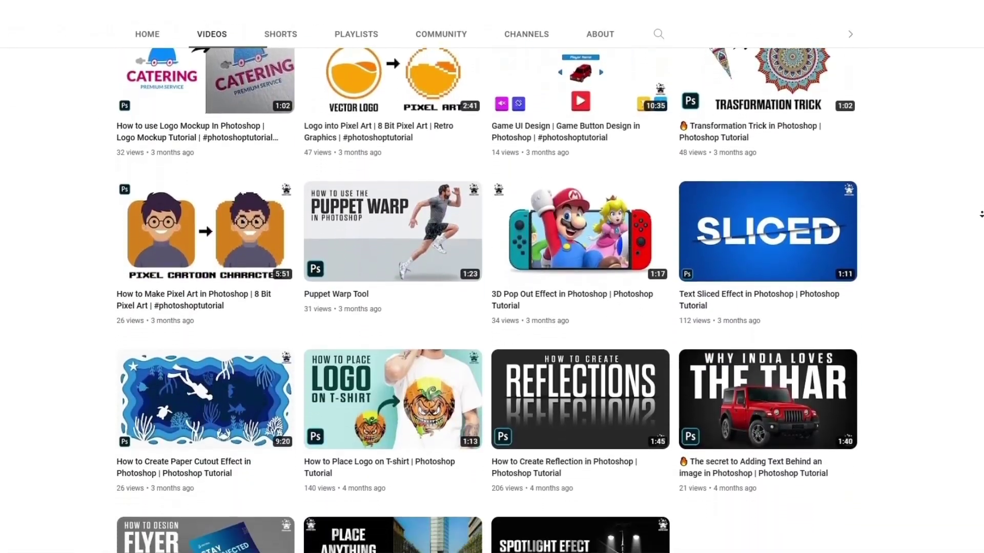
{"action": "scroll", "coordinate": [492, 287], "scroll_direction": "down", "scroll_amount": 8}
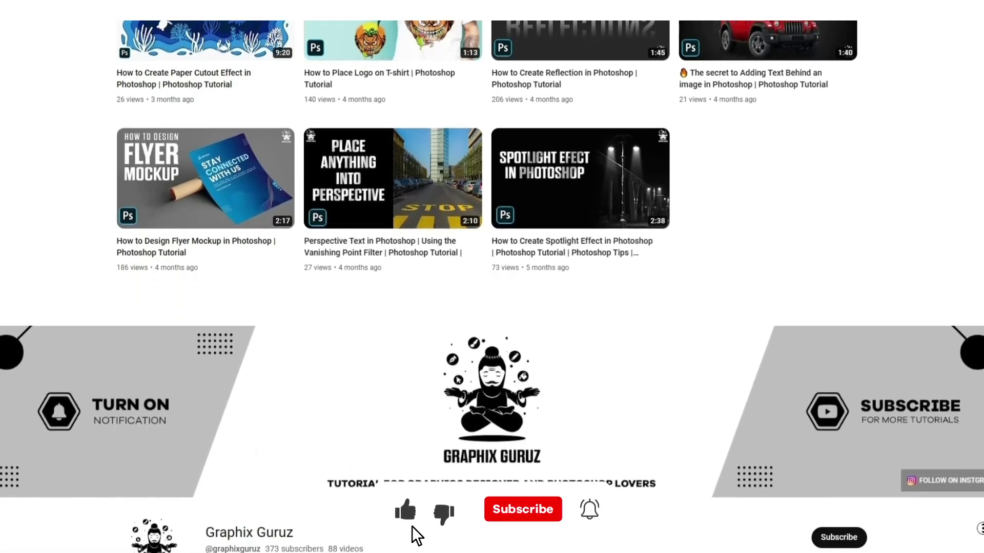
{"action": "scroll", "coordinate": [492, 287], "scroll_direction": "down", "scroll_amount": 7}
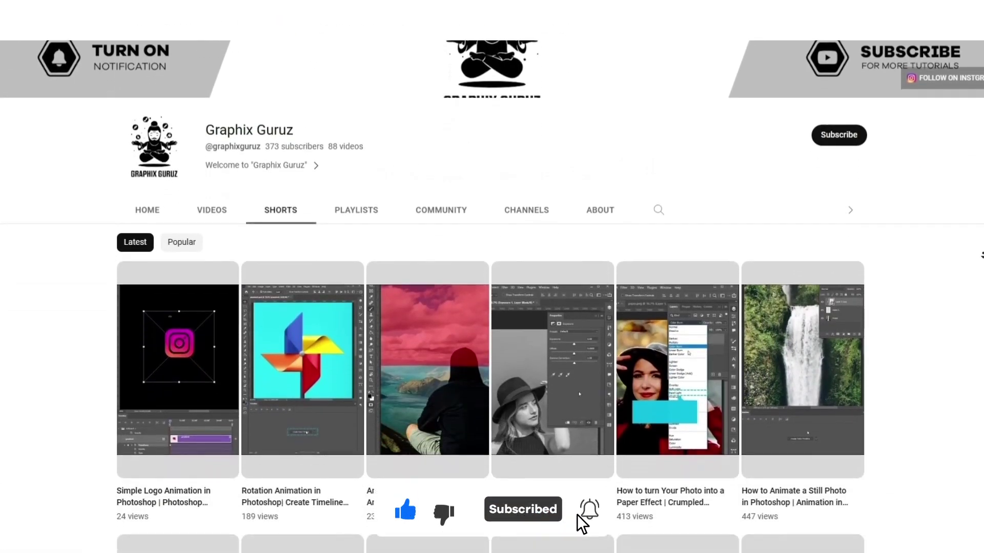
{"action": "scroll", "coordinate": [492, 287], "scroll_direction": "down", "scroll_amount": 10}
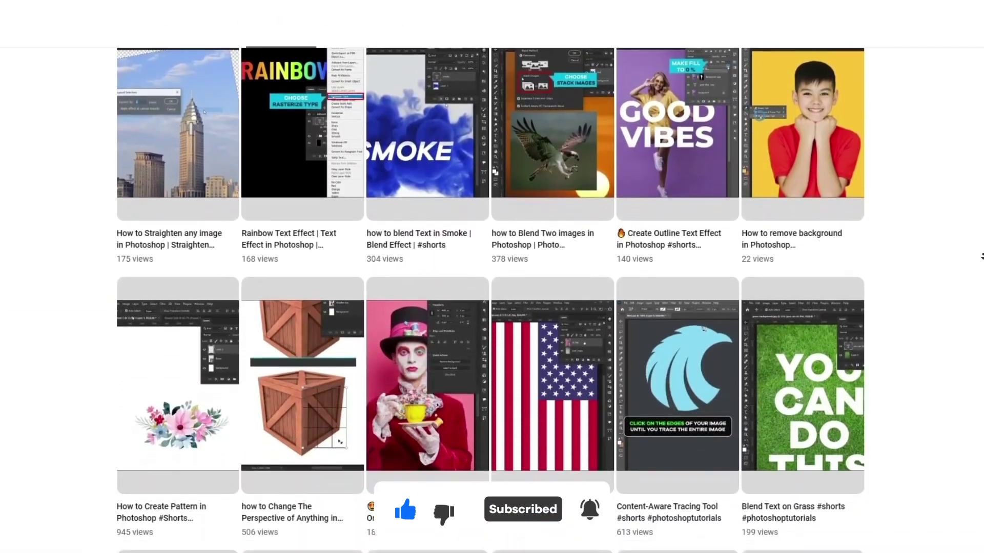
{"action": "scroll", "coordinate": [981, 256], "scroll_direction": "down", "scroll_amount": 10}
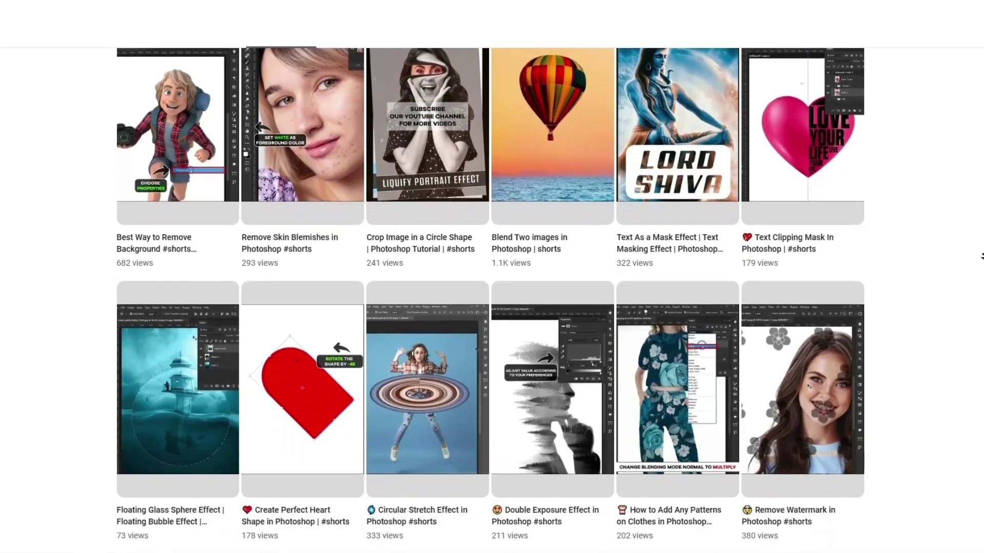
{"action": "scroll", "coordinate": [981, 256], "scroll_direction": "down", "scroll_amount": 10}
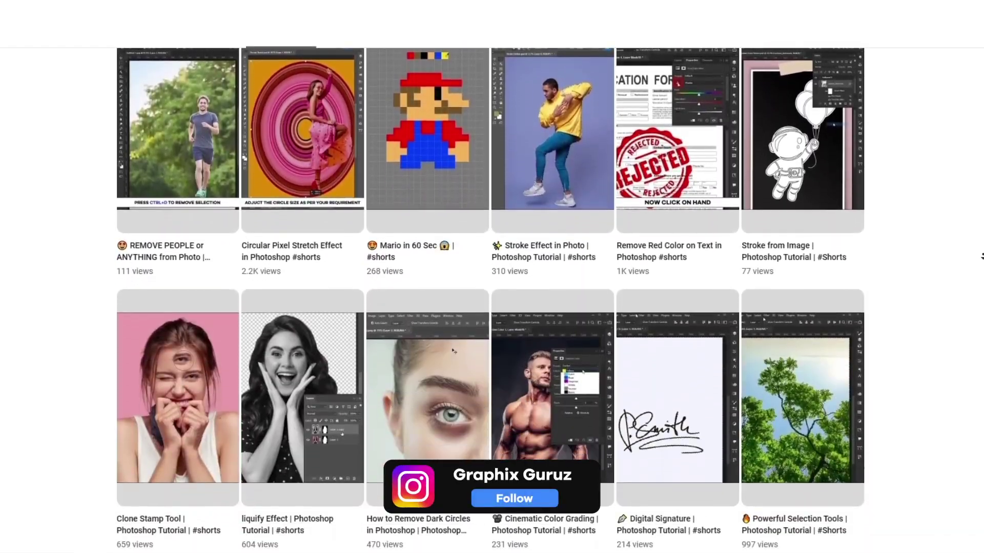
{"action": "scroll", "coordinate": [981, 256], "scroll_direction": "down", "scroll_amount": 10}
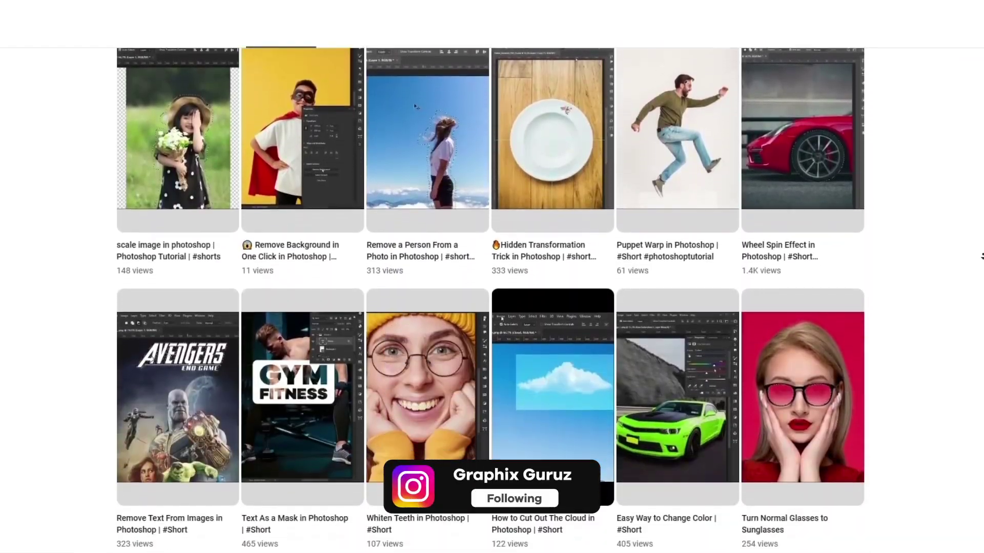
{"action": "scroll", "coordinate": [981, 256], "scroll_direction": "down", "scroll_amount": 3}
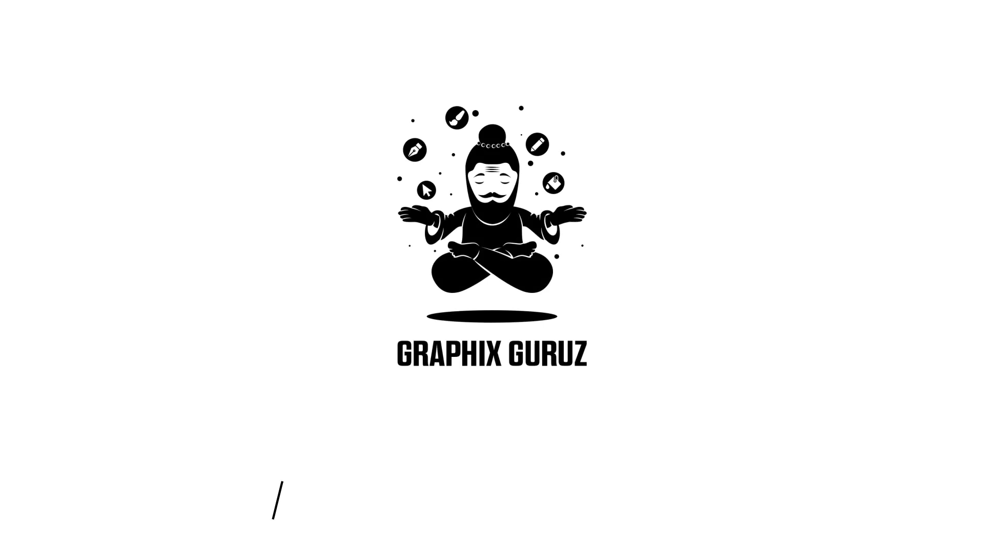